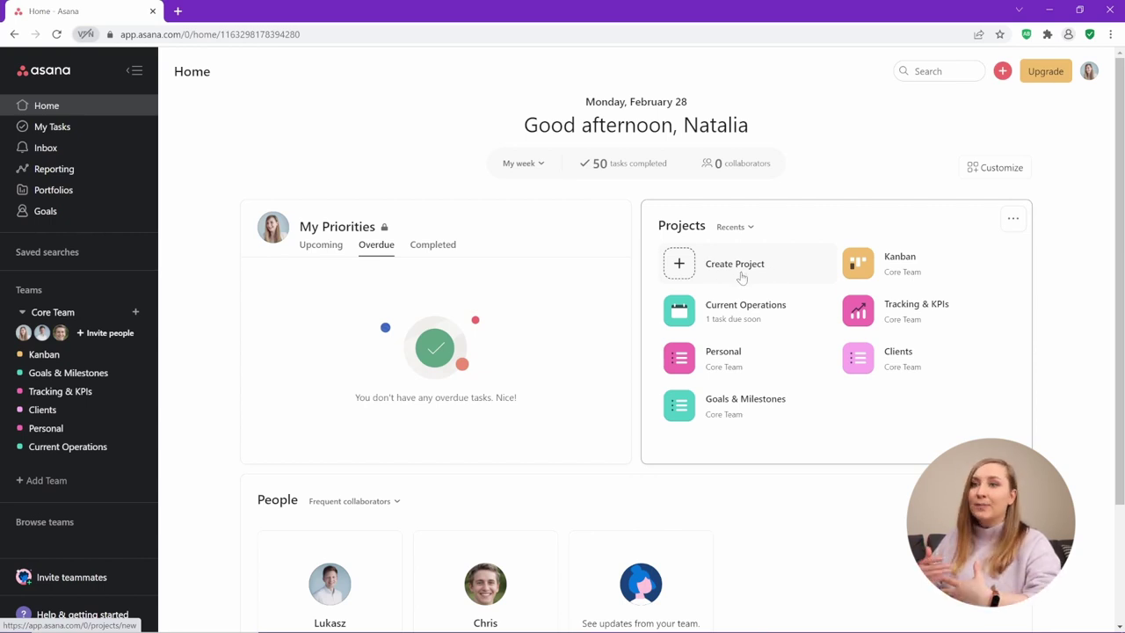
From My Tasks, bring up Core Team's new-project options: template, spreadsheet import, or blank project.
left_click(71, 127)
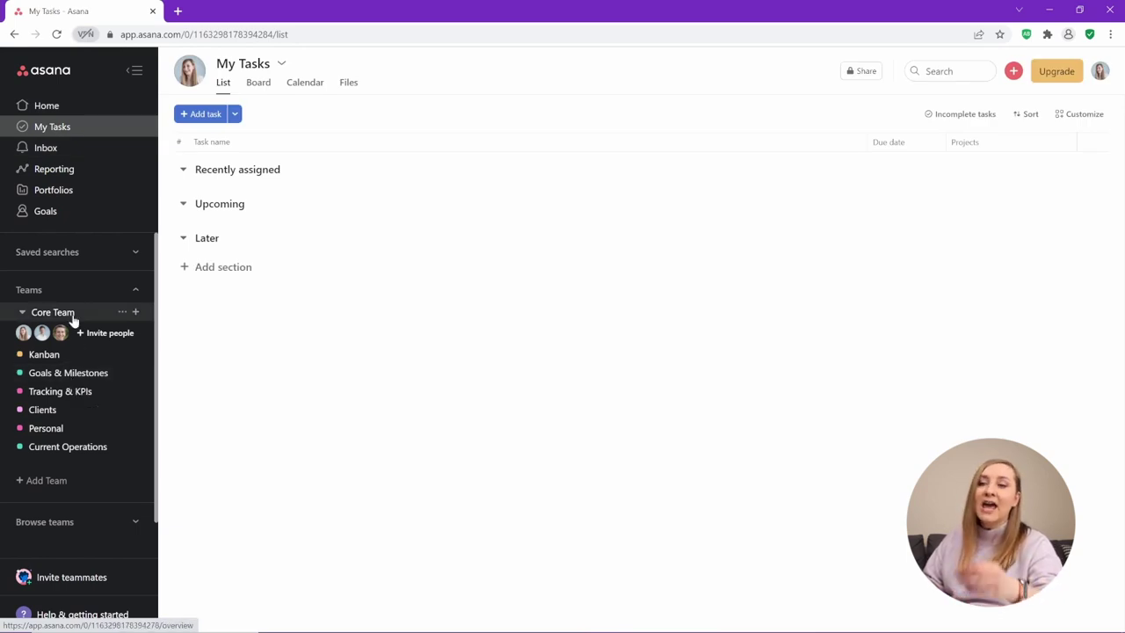
left_click(135, 314)
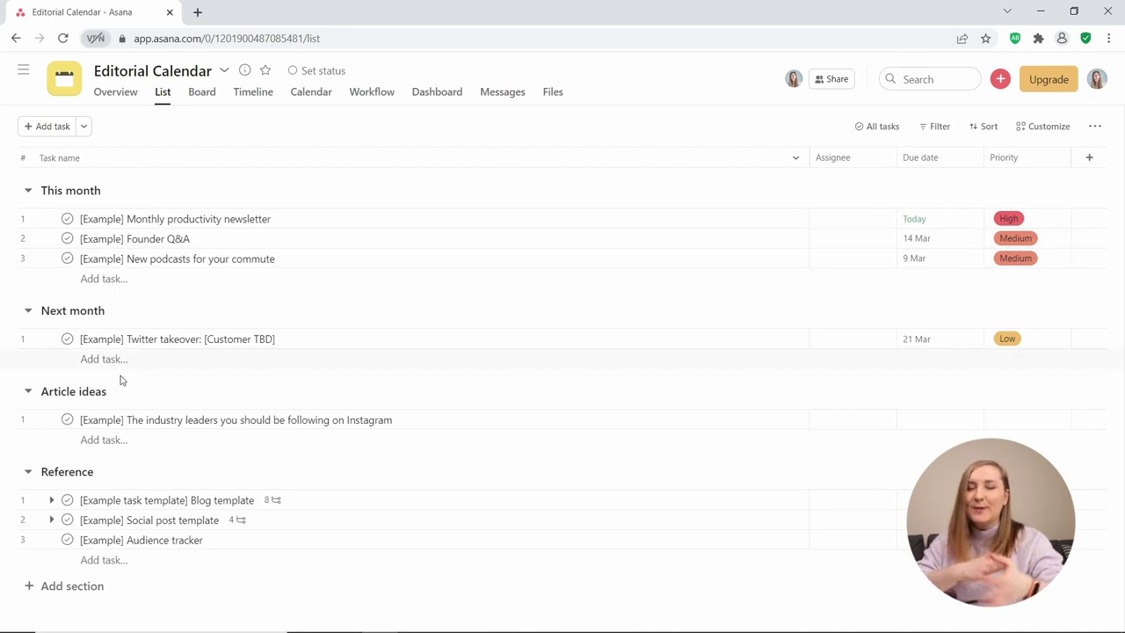
left_click(204, 96)
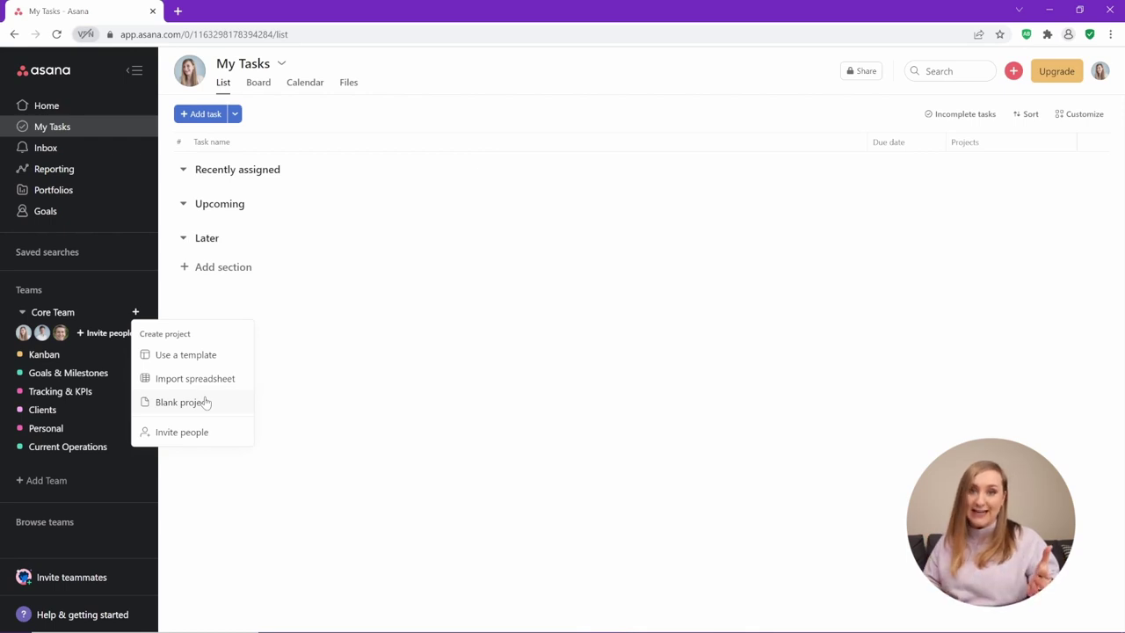
Start a blank project named 'Content Calendar' with Board as its default view.
left_click(181, 401)
type("Content Calendar")
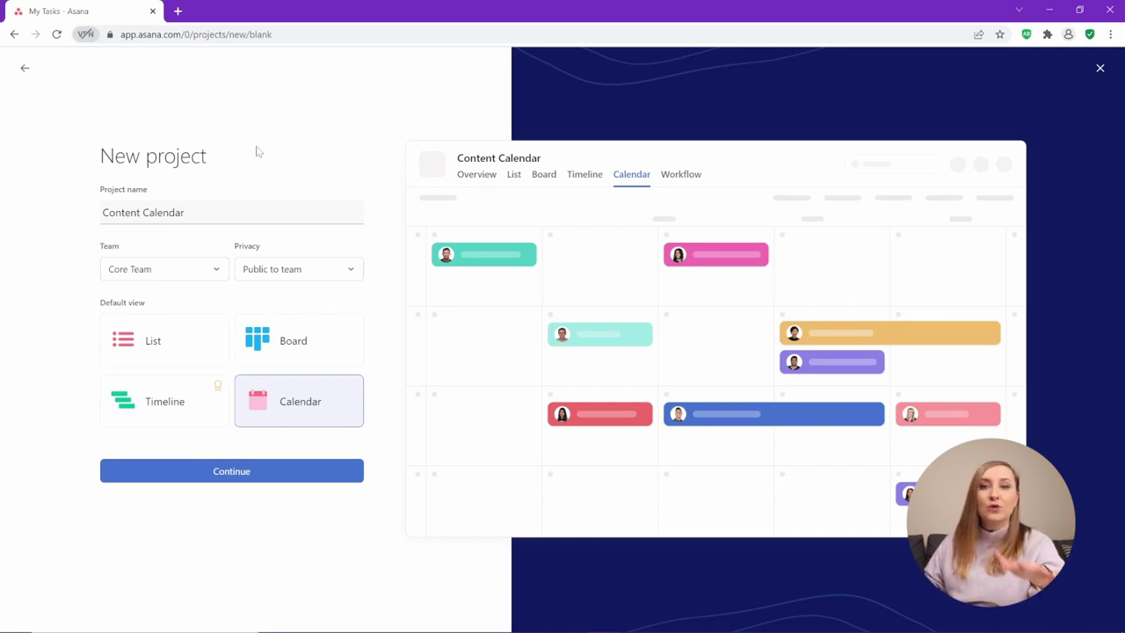
left_click(160, 349)
left_click(314, 357)
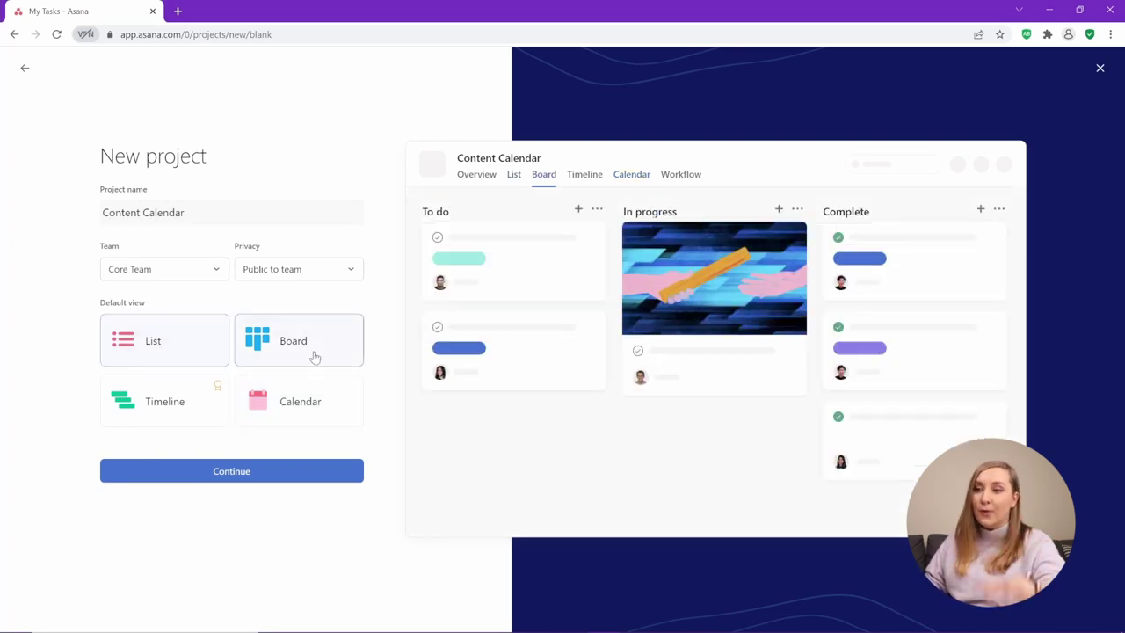
left_click(152, 414)
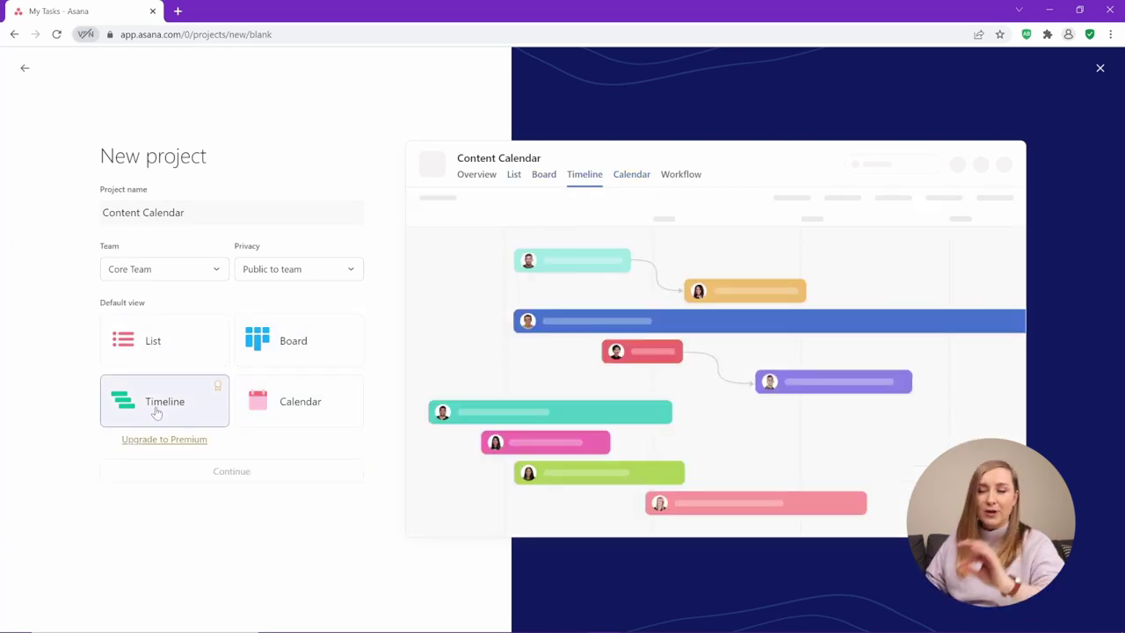
left_click(272, 414)
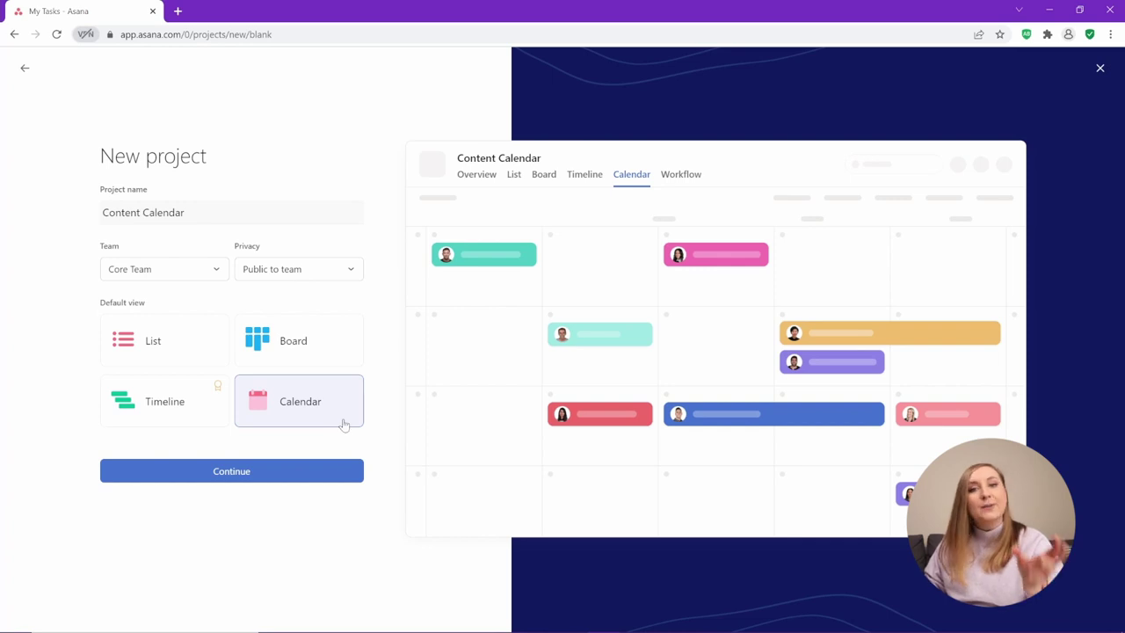
left_click(325, 360)
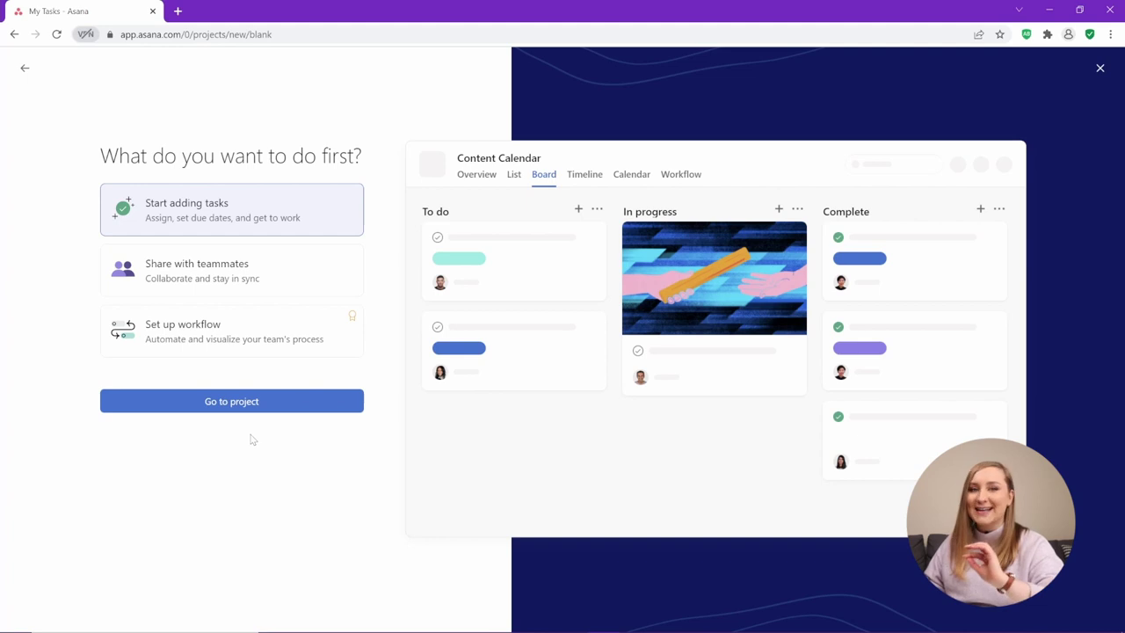
Open the Content Calendar project and give it the calendar icon.
left_click(244, 401)
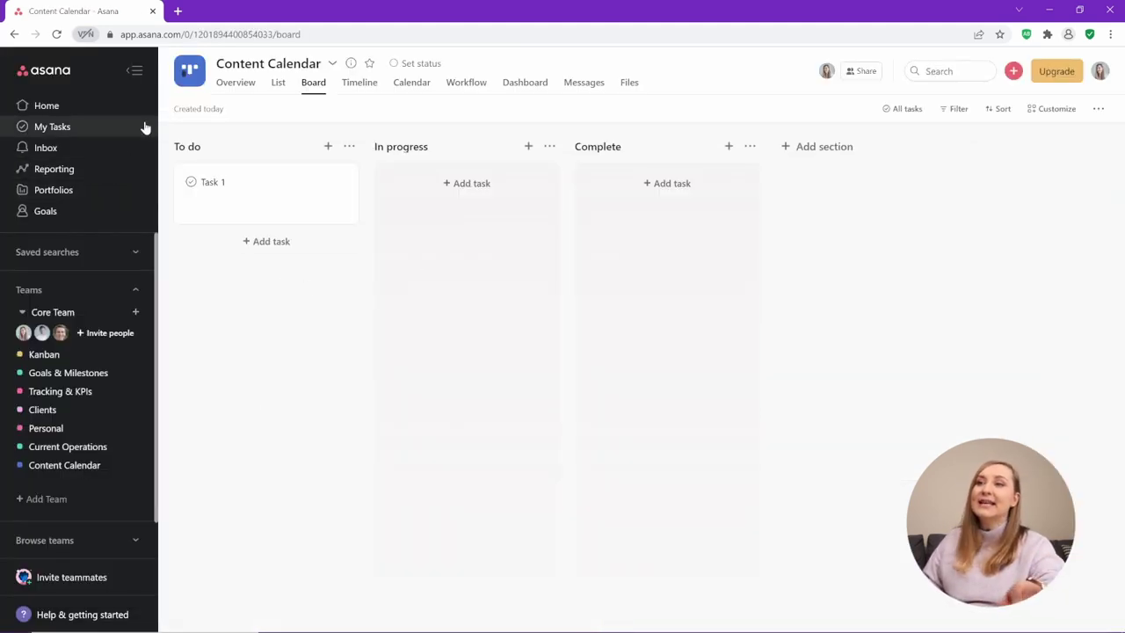
left_click(191, 83)
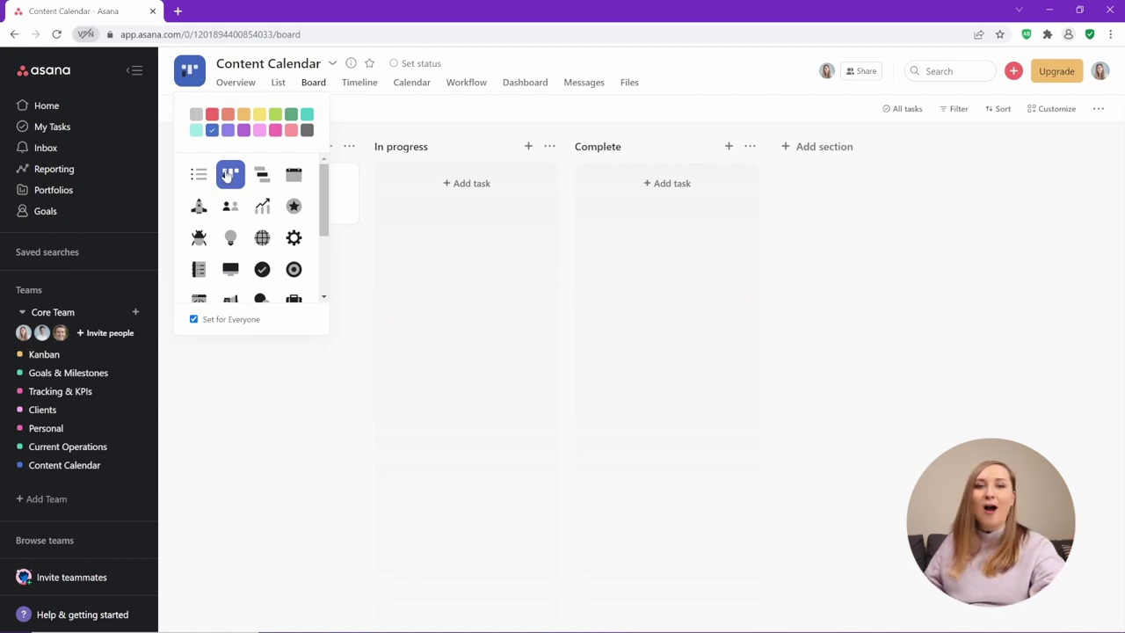
left_click(294, 174)
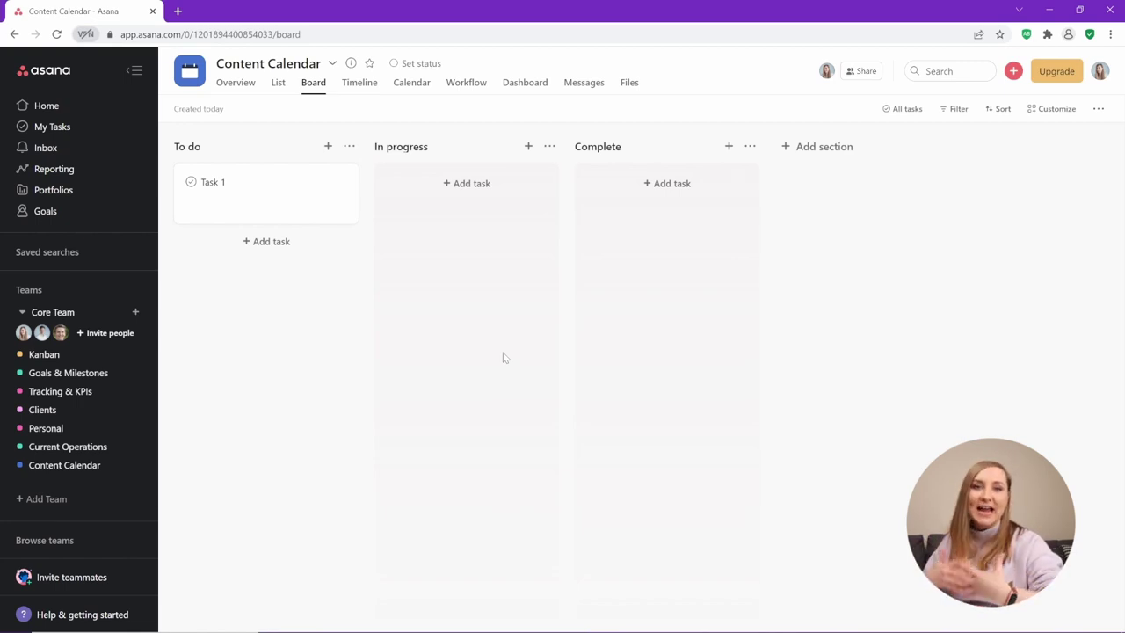
Rename the To do section to 'Ideas List' and In progress to 'Going Ahead'.
left_click(195, 146)
type("Ideas List")
left_click(391, 266)
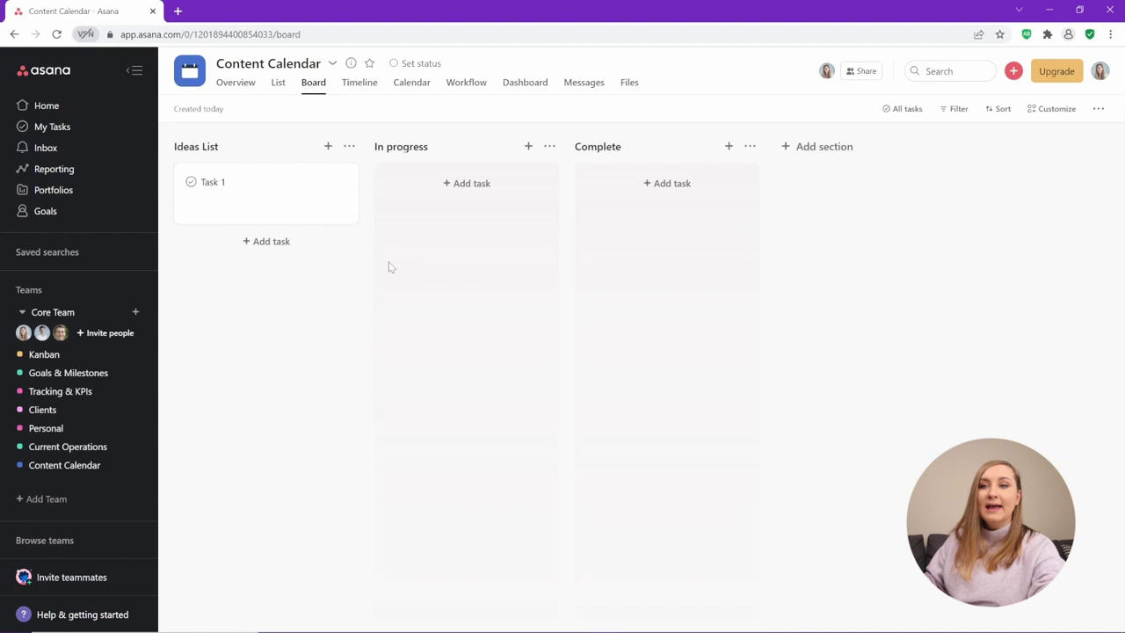
double_click(426, 147)
key("ctrl+a")
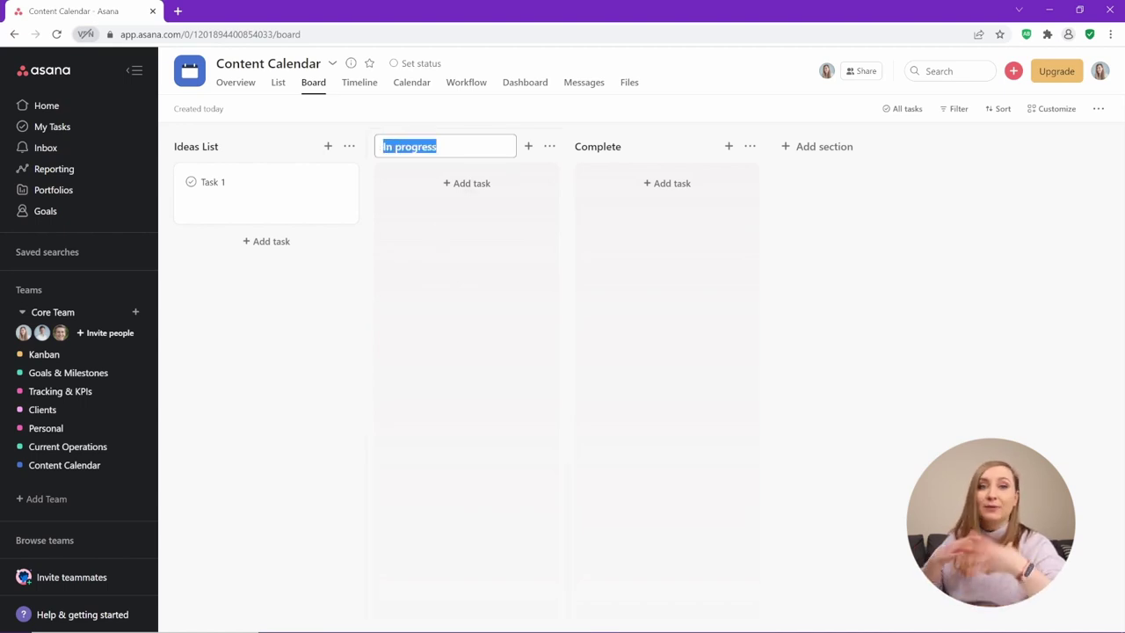
type("Going Ahead")
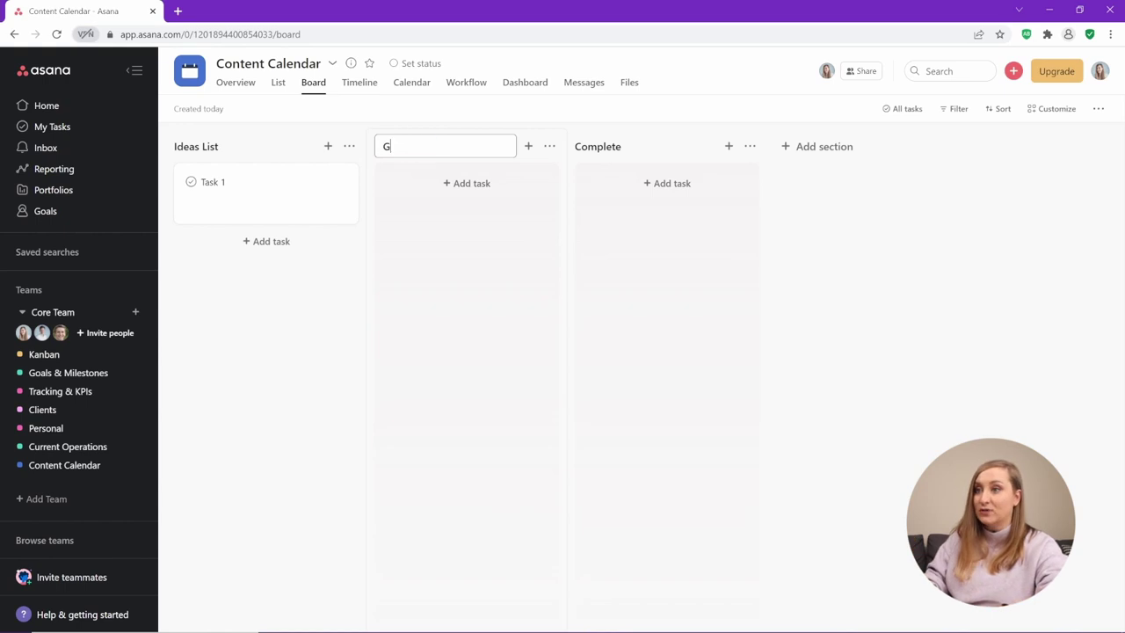
left_click(713, 341)
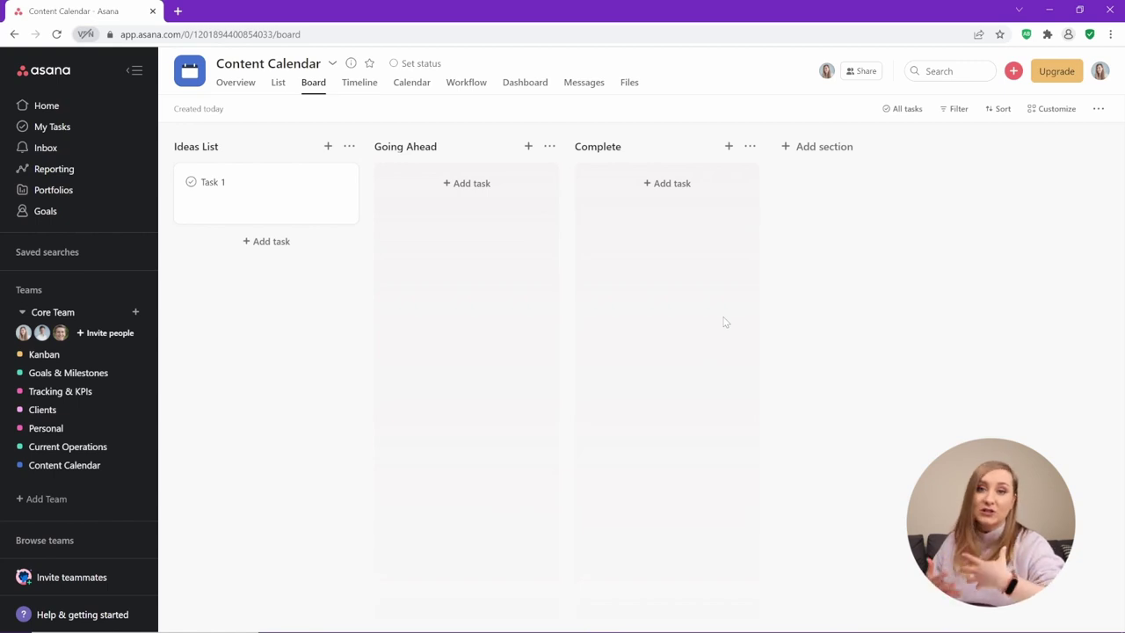
Add the Writing Caption, Choosing Image and Choosing Hashtags sections to the board.
left_click(811, 149)
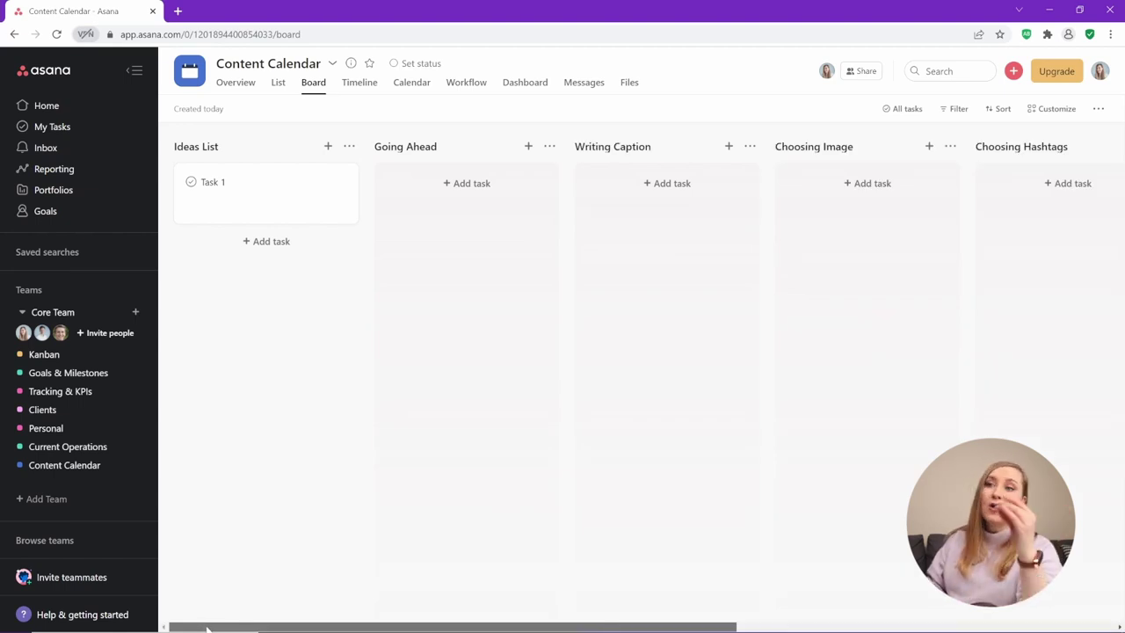
left_click_drag(208, 628, 597, 627)
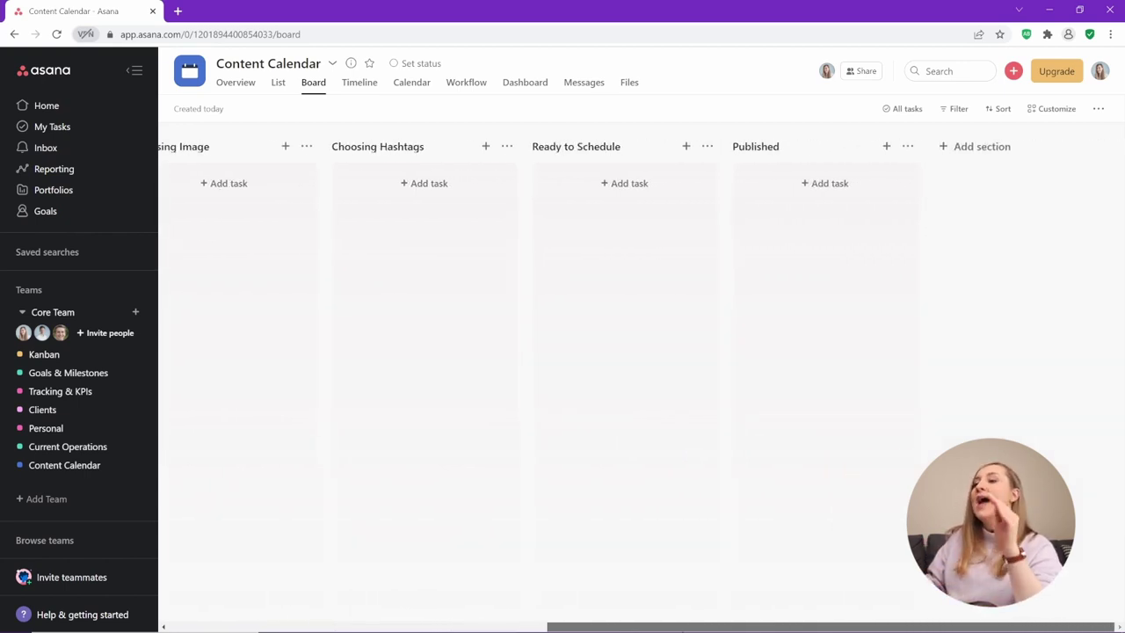
left_click_drag(688, 629, 395, 629)
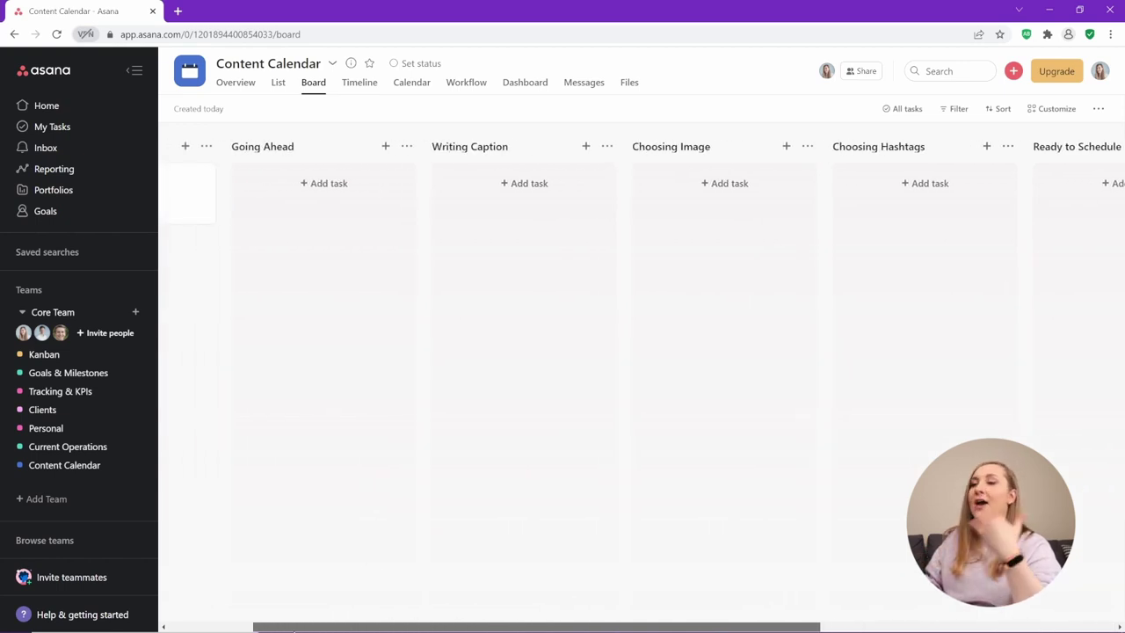
left_click_drag(294, 629, 209, 629)
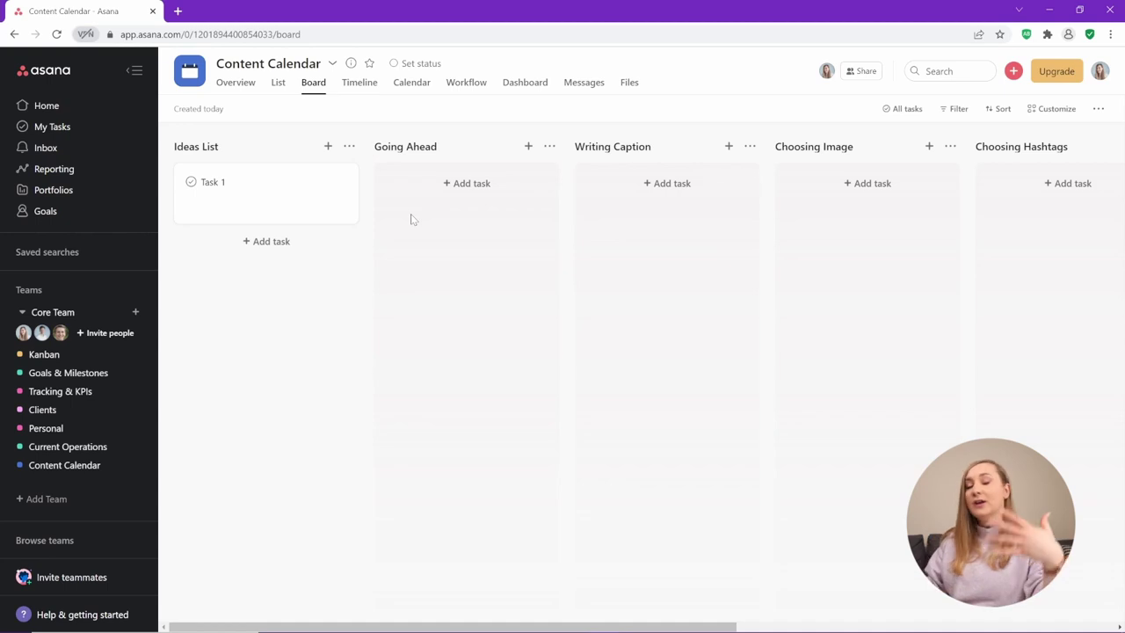
Add task 'Strategy vs Execution' to Ideas List, assigned to yourself, due Wednesday 2 March.
left_click(327, 146)
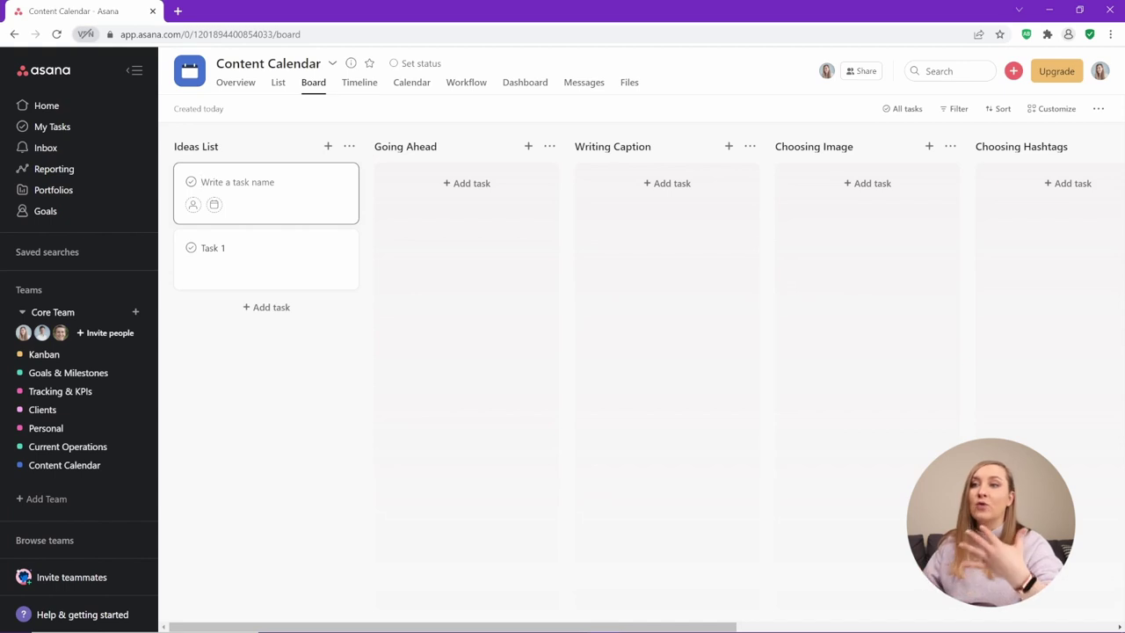
left_click(281, 175)
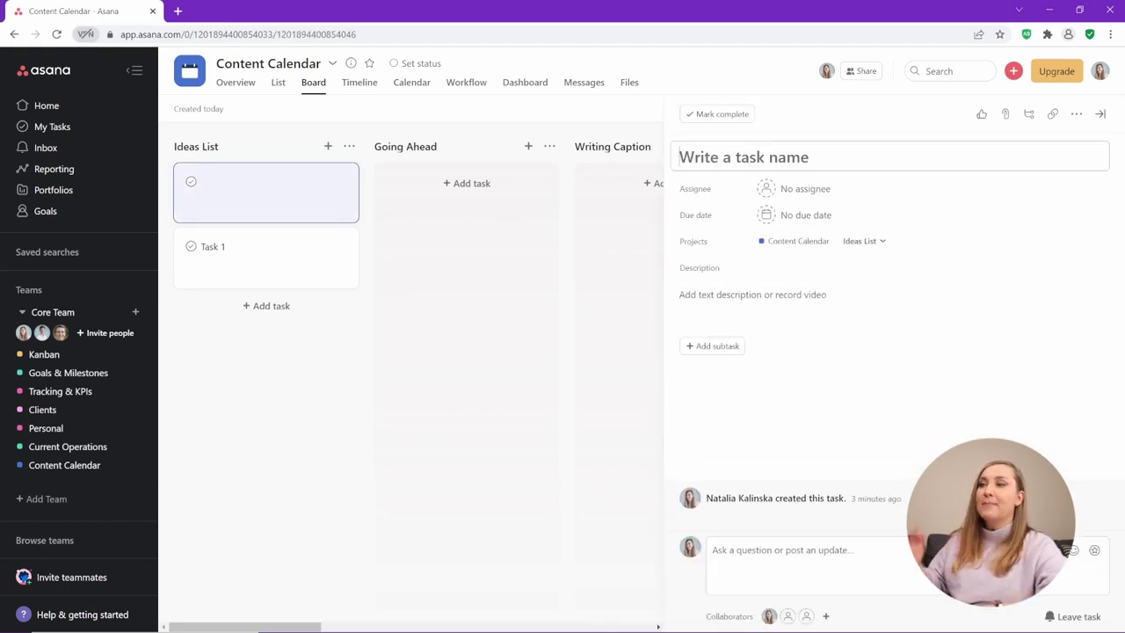
type("Strategy vs Execution")
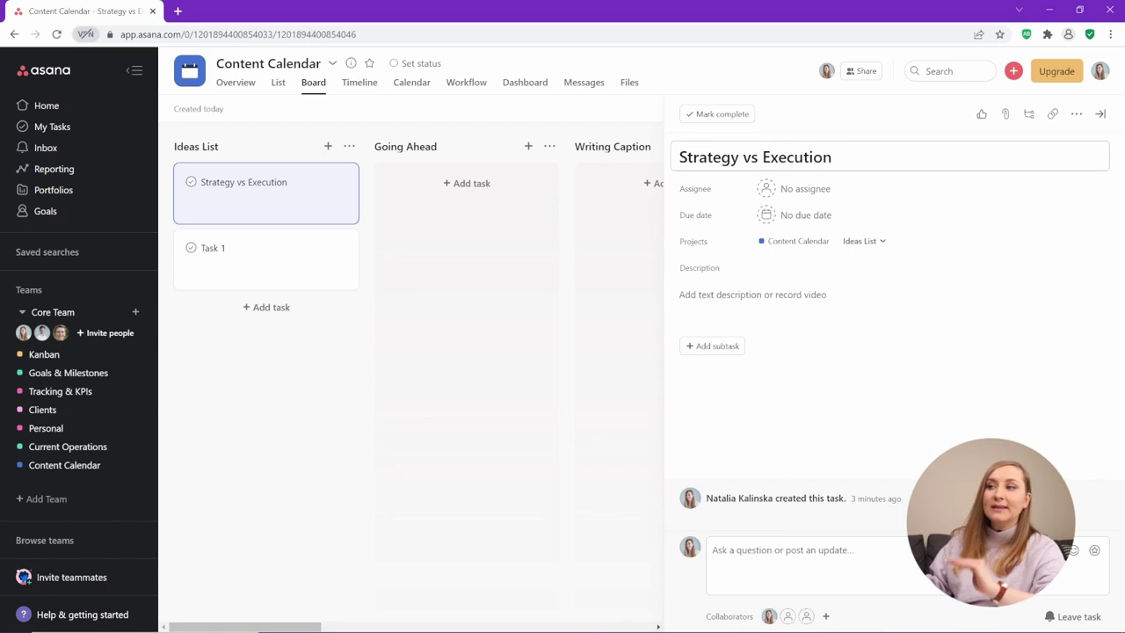
left_click(825, 199)
left_click(821, 214)
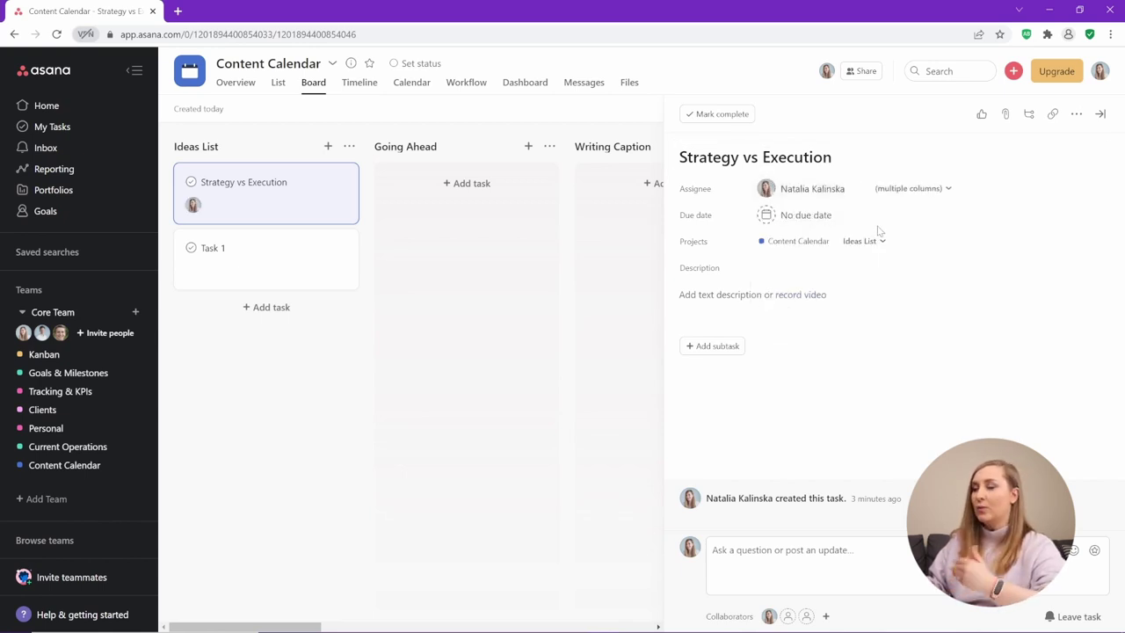
left_click(825, 219)
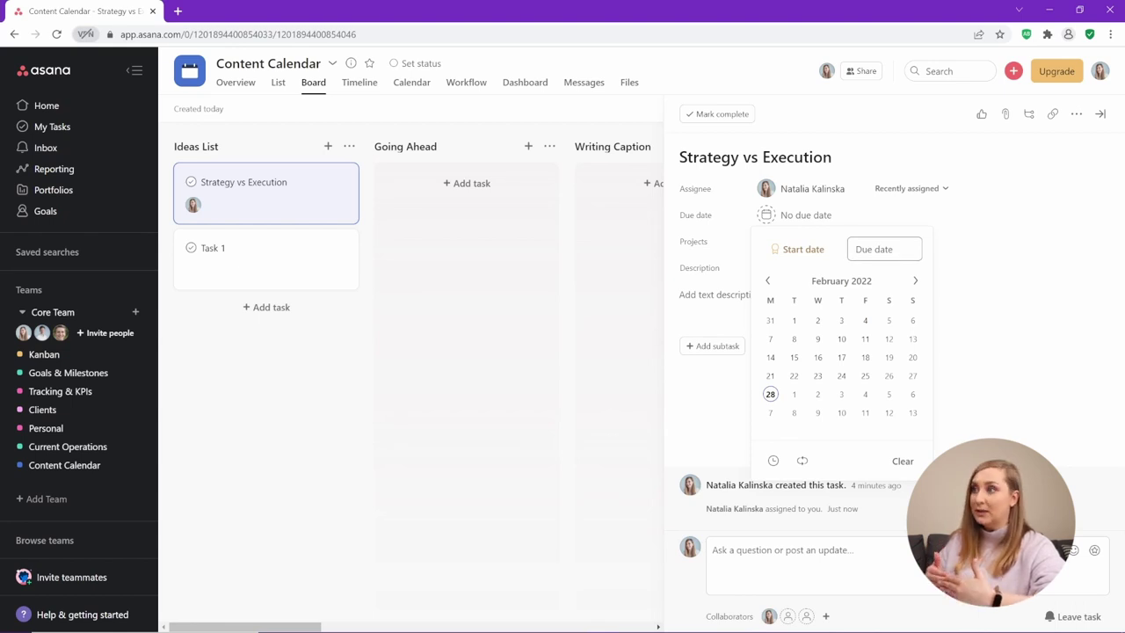
left_click(817, 393)
left_click(1087, 198)
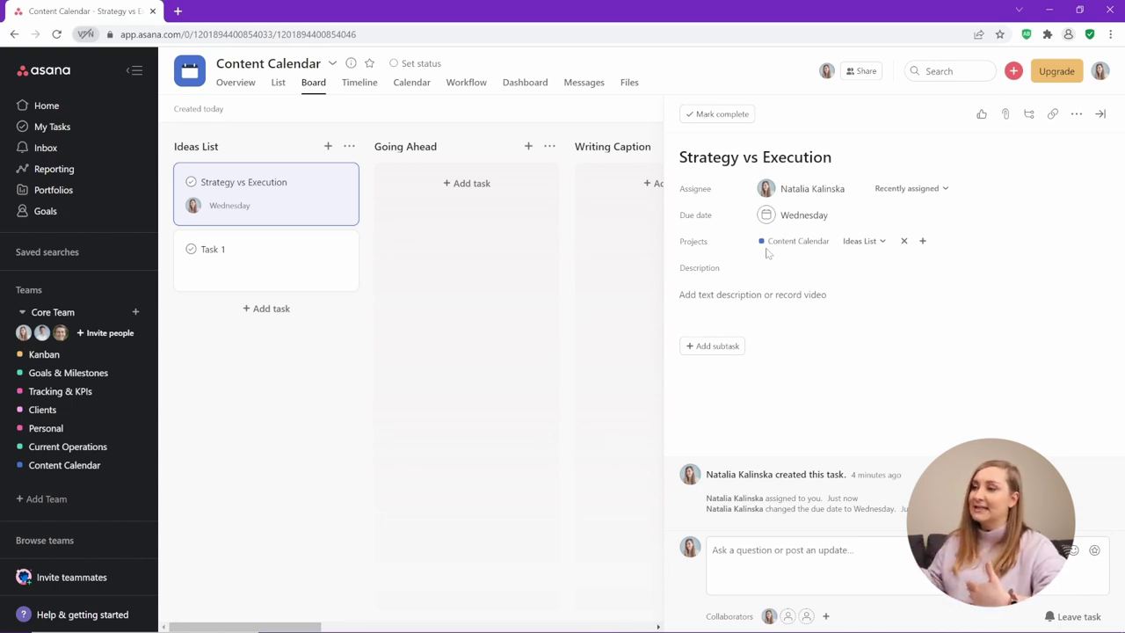
Keep the task's section as Ideas List and place the cursor in its Description field.
left_click(871, 241)
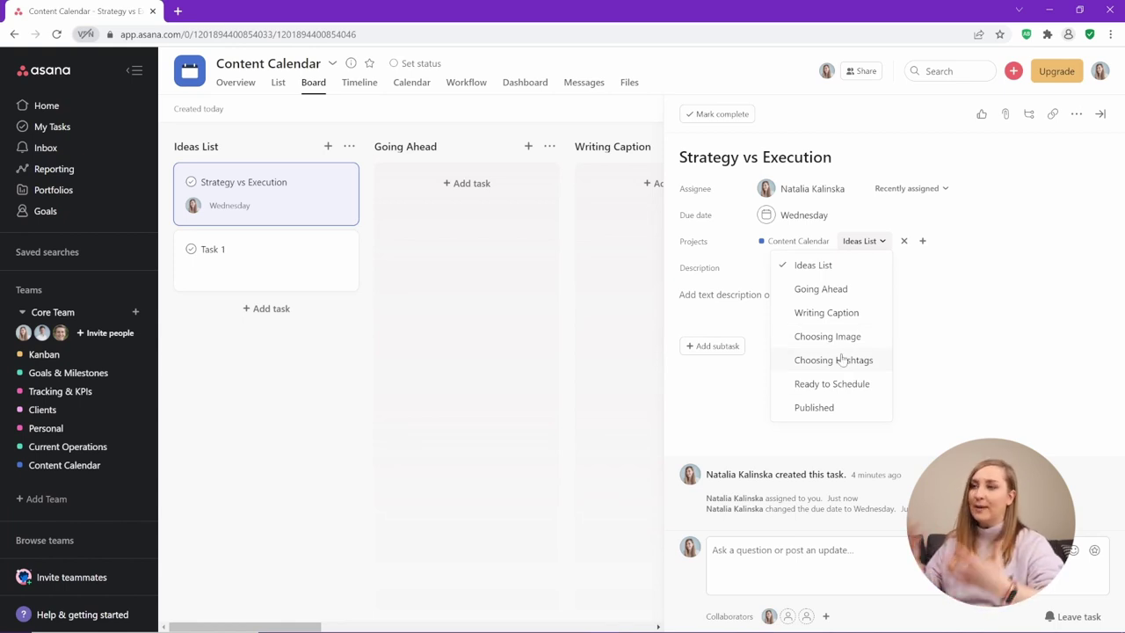
left_click(862, 242)
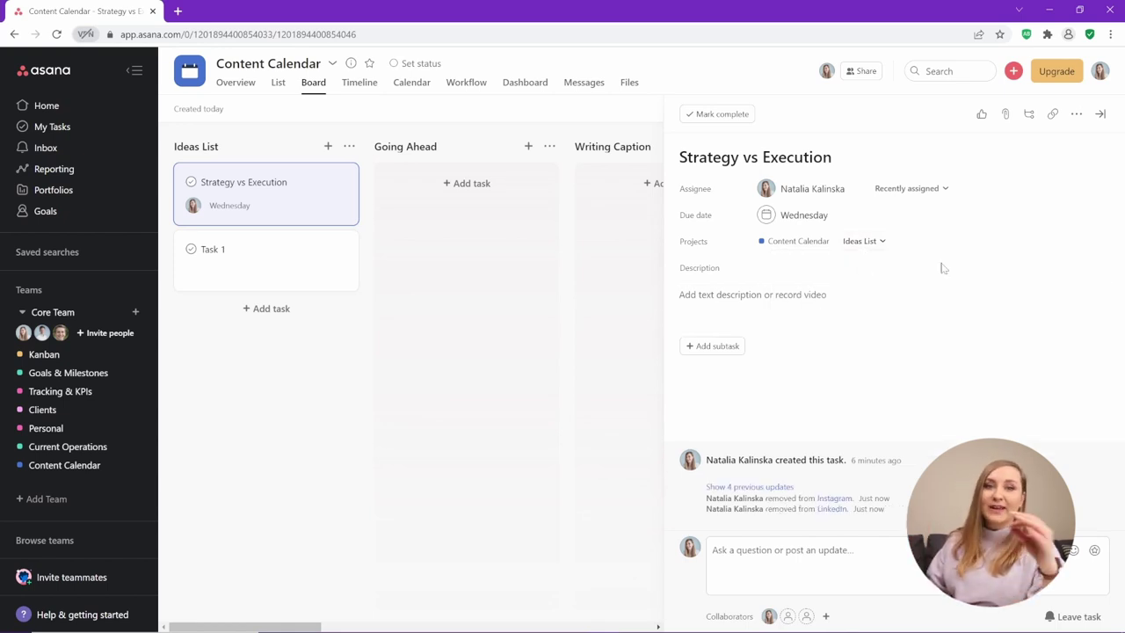
left_click(997, 291)
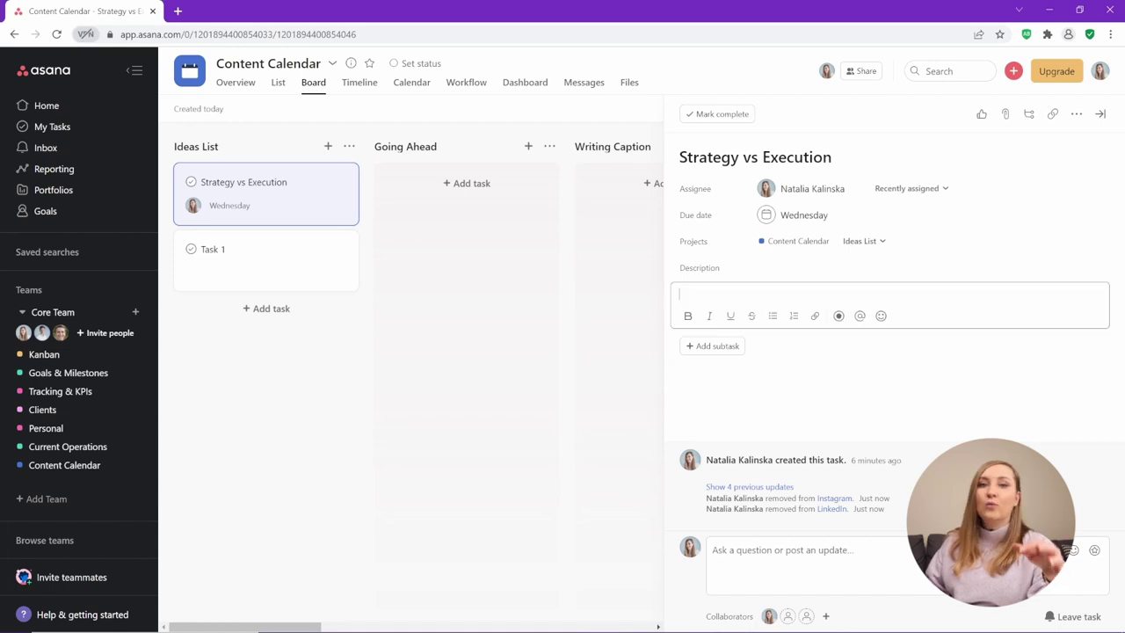
Create a blue 'LinkedIn' tag and apply it to the Strategy vs Execution task.
left_click(1075, 115)
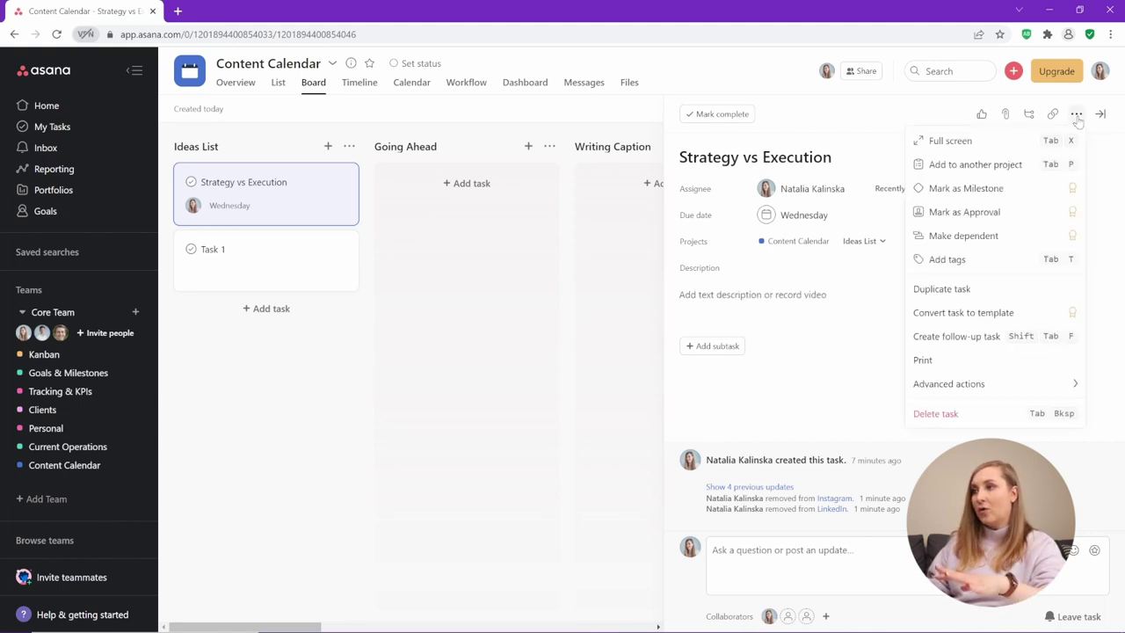
left_click(973, 260)
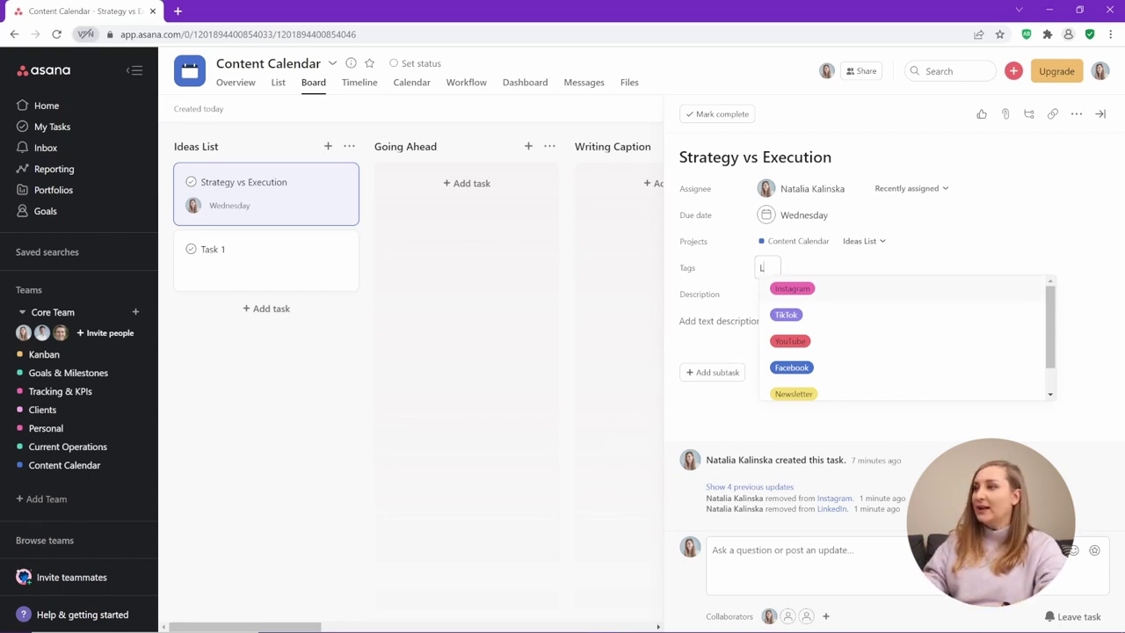
type("Lin")
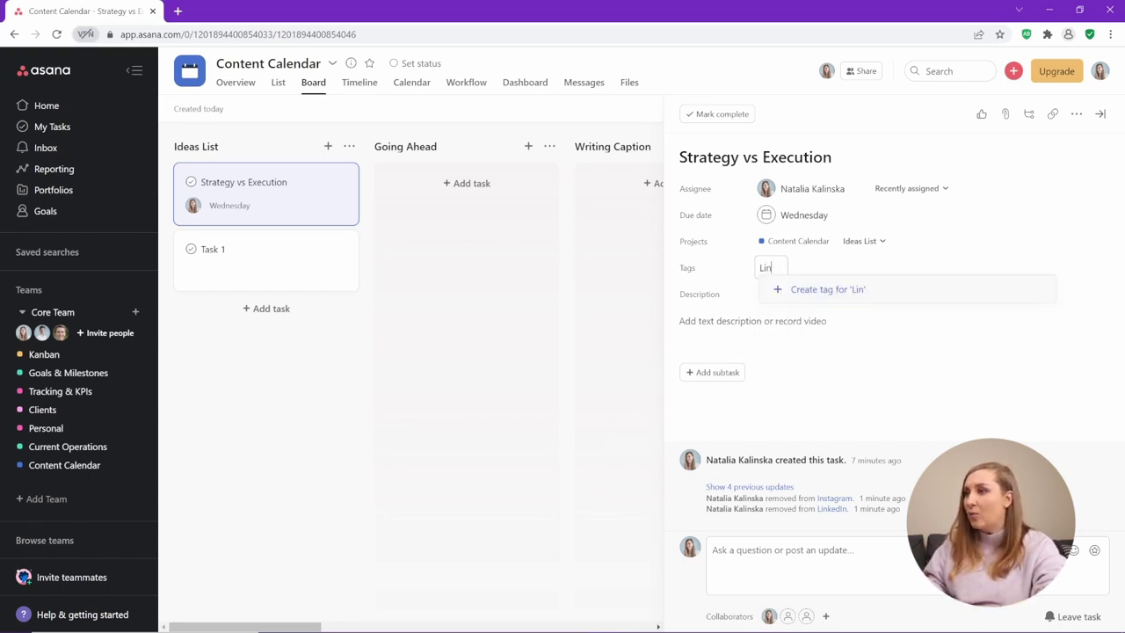
type("kedIn")
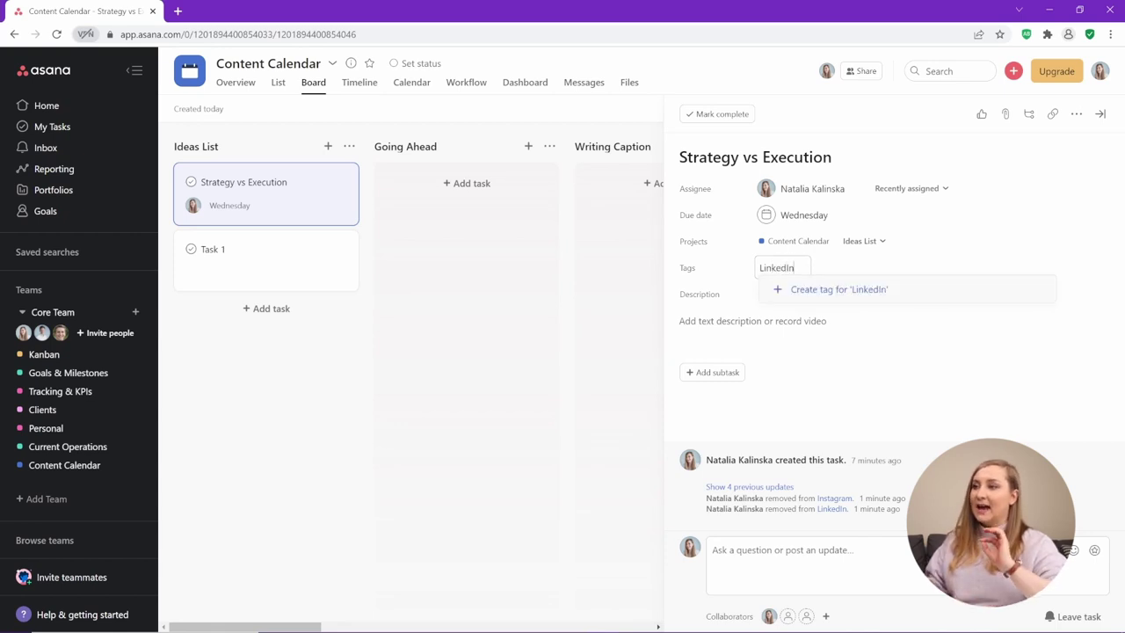
left_click(805, 290)
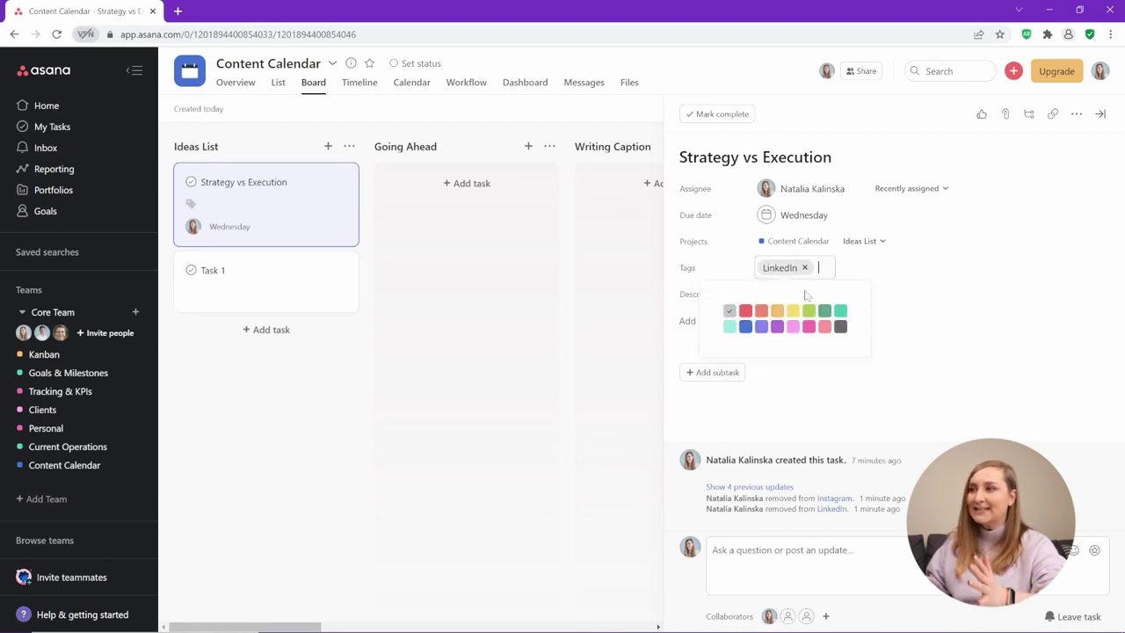
left_click(746, 328)
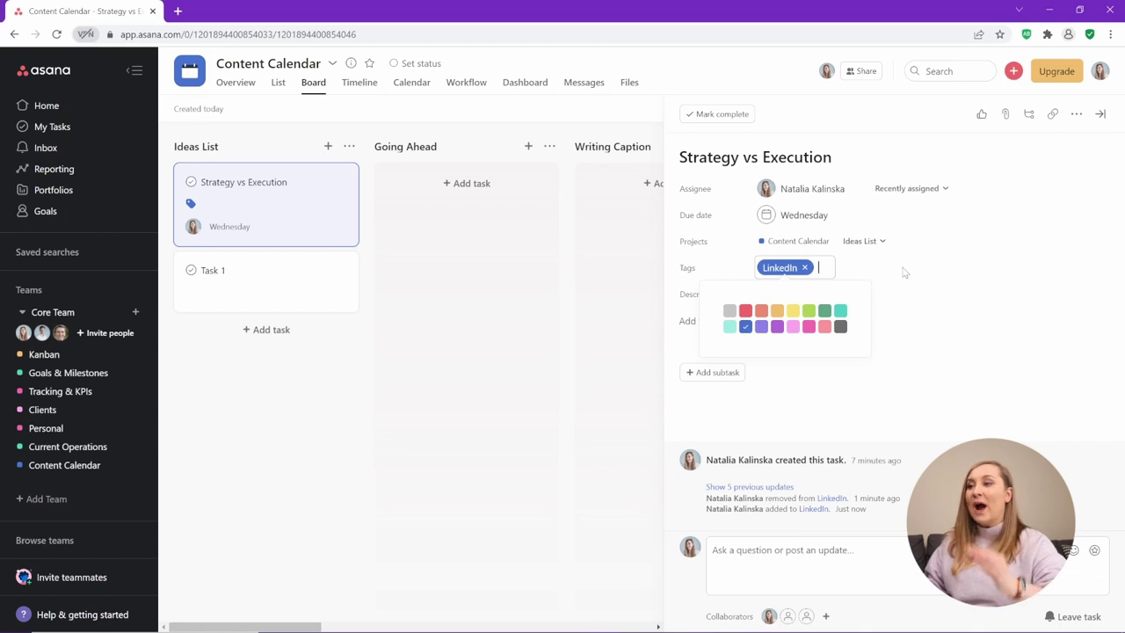
left_click(905, 274)
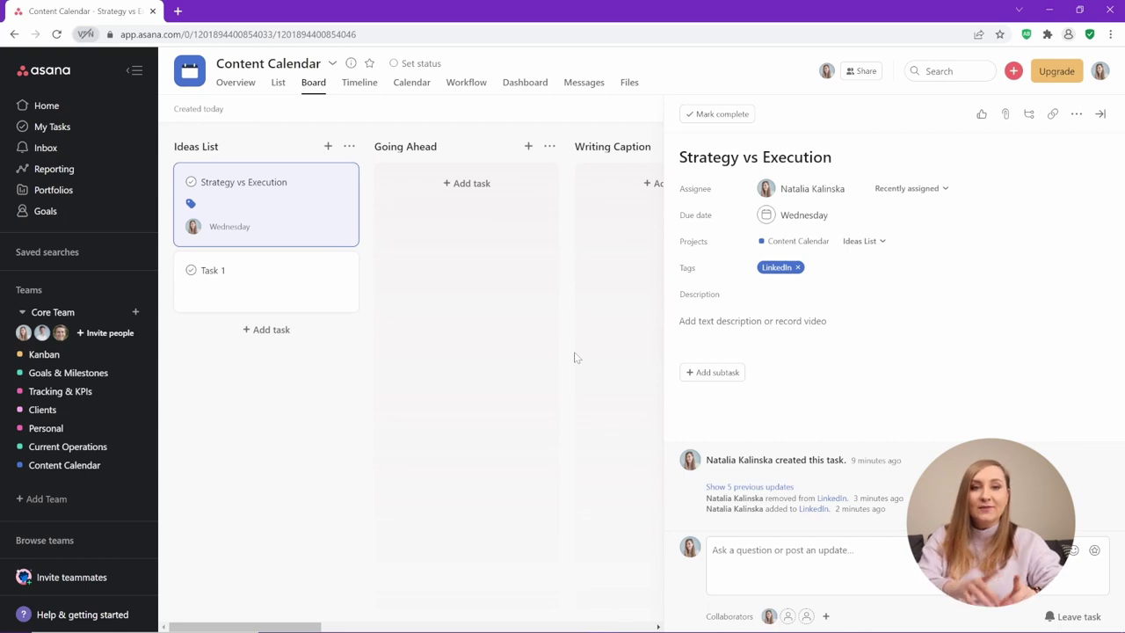
Paste the 'How to actually EXECUTE your STRATEGY…' post text into the task description.
left_click(646, 382)
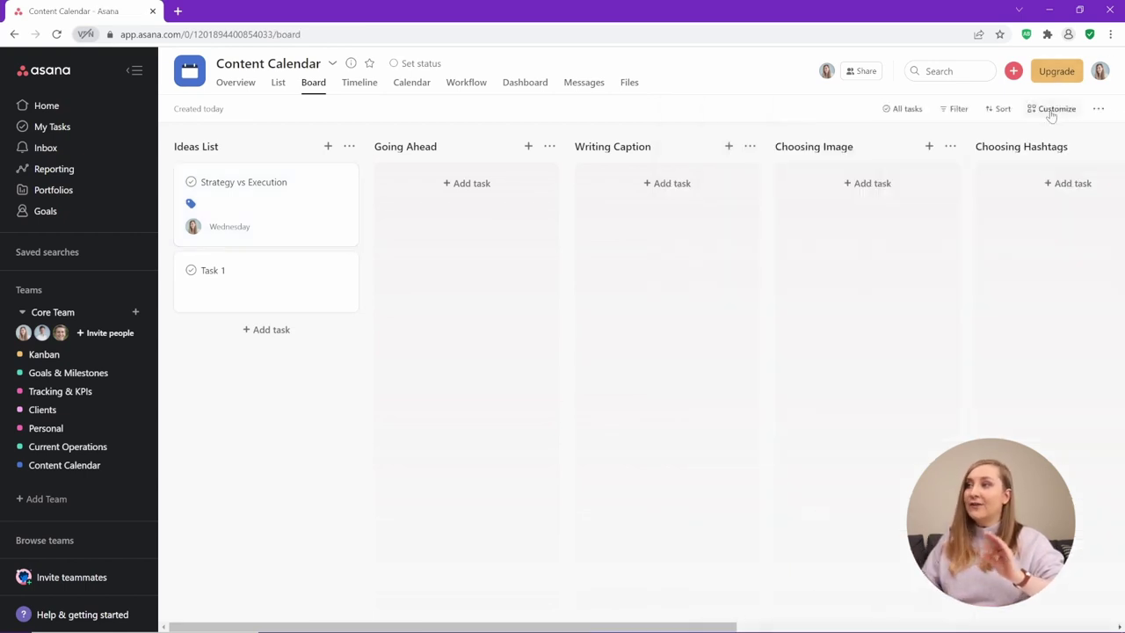
left_click(1051, 111)
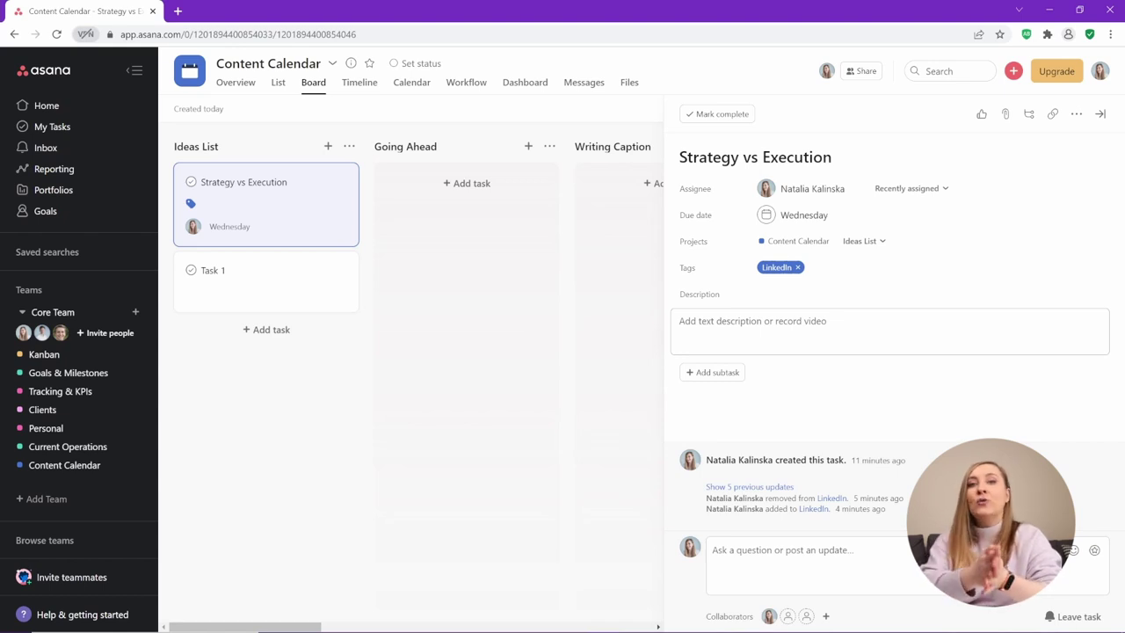
left_click(752, 321)
type("How to actually EXECUTE your STRATEGY    It's one thing to figure out a content strategy, but if you don't follow through, you won't get results!")
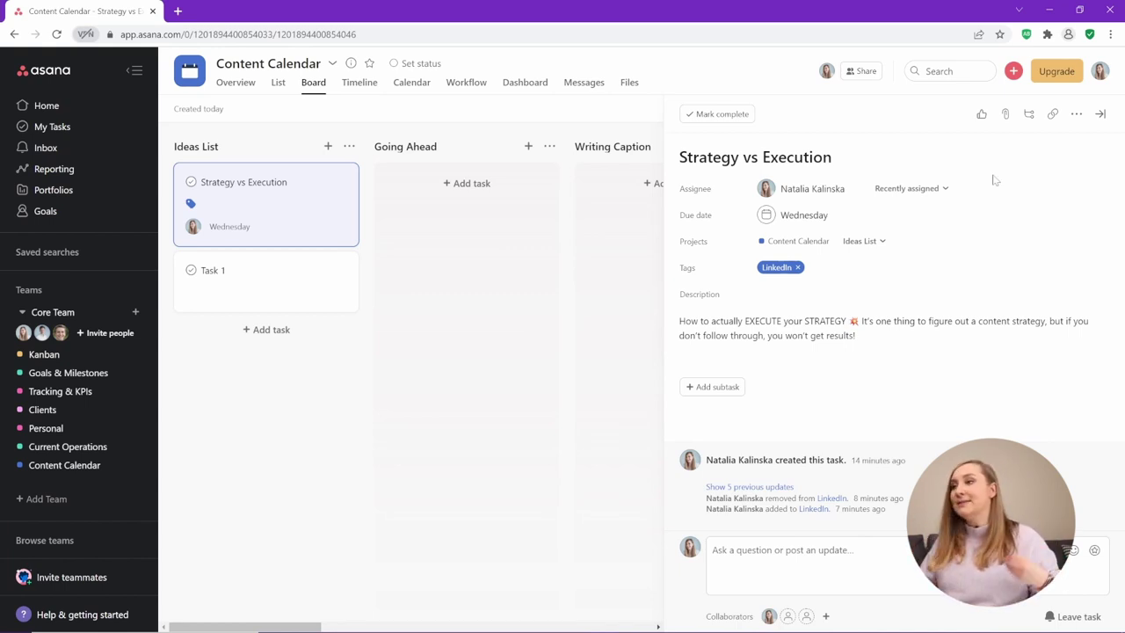
Upload the Strategy vs Execution image from the computer as the task's attachment.
left_click(1005, 115)
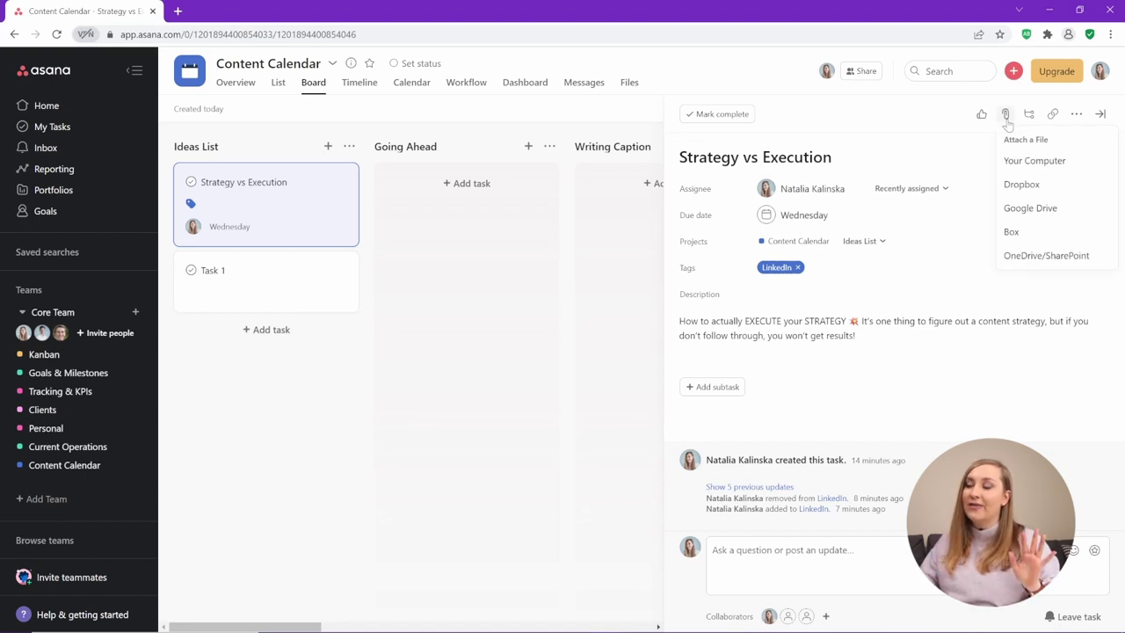
left_click(1019, 160)
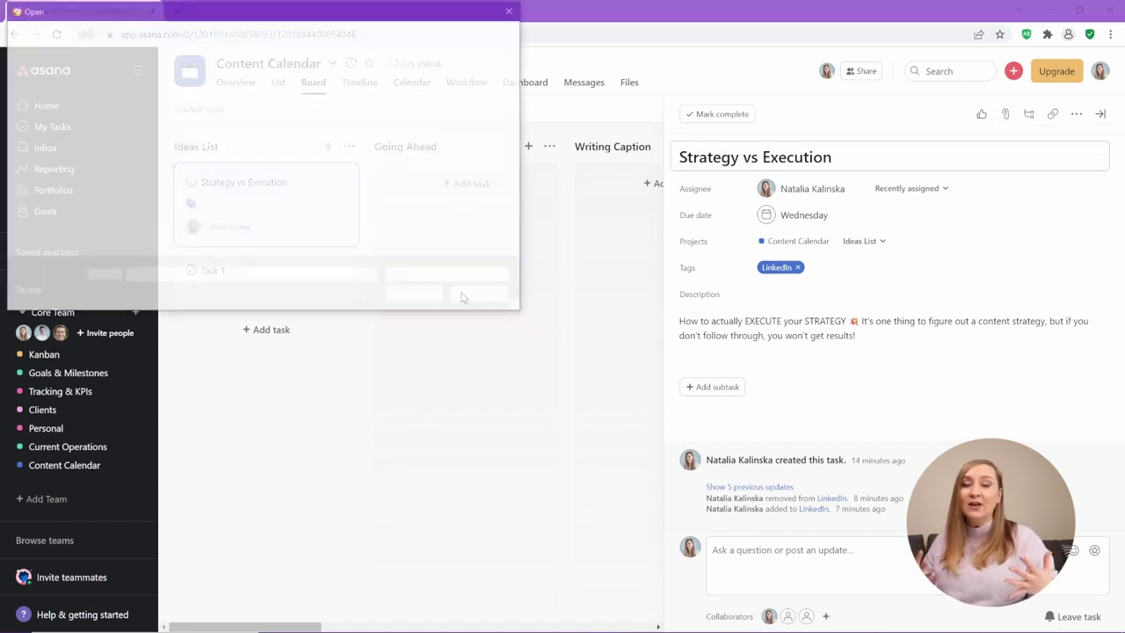
left_click(465, 284)
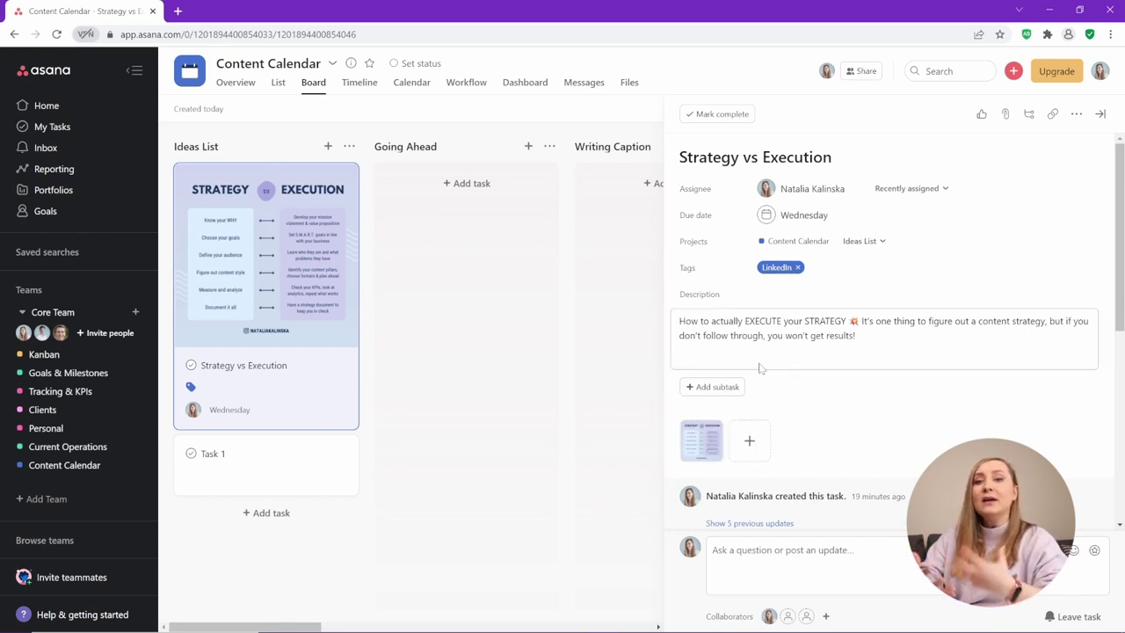
Add subtasks Write a caption, Design a graphic, Choose hashtags, Schedule, and Reply to comments.
left_click(736, 386)
type("Write a caption")
key("Return")
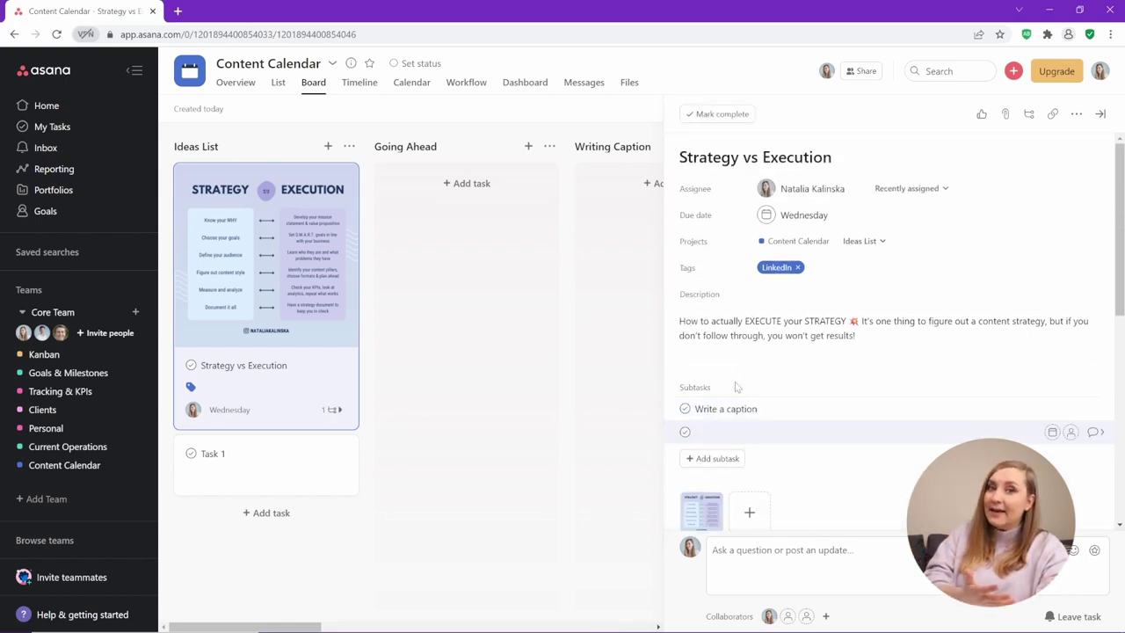
type("Design a graphic")
key("Return")
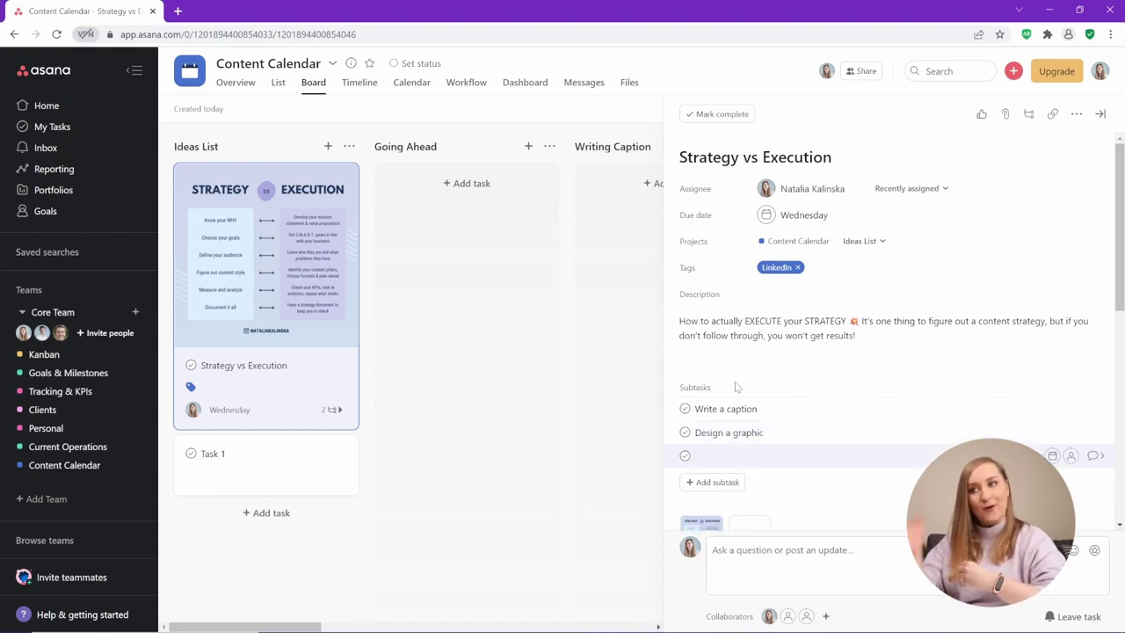
type("Choose hashtags")
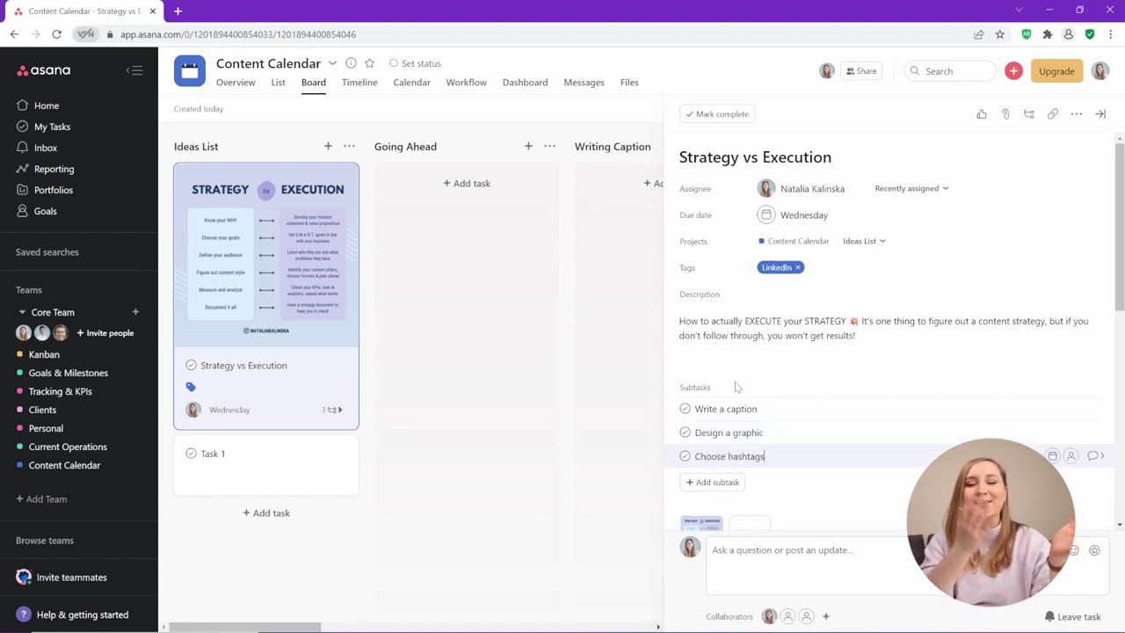
key("Return")
type("Schedule")
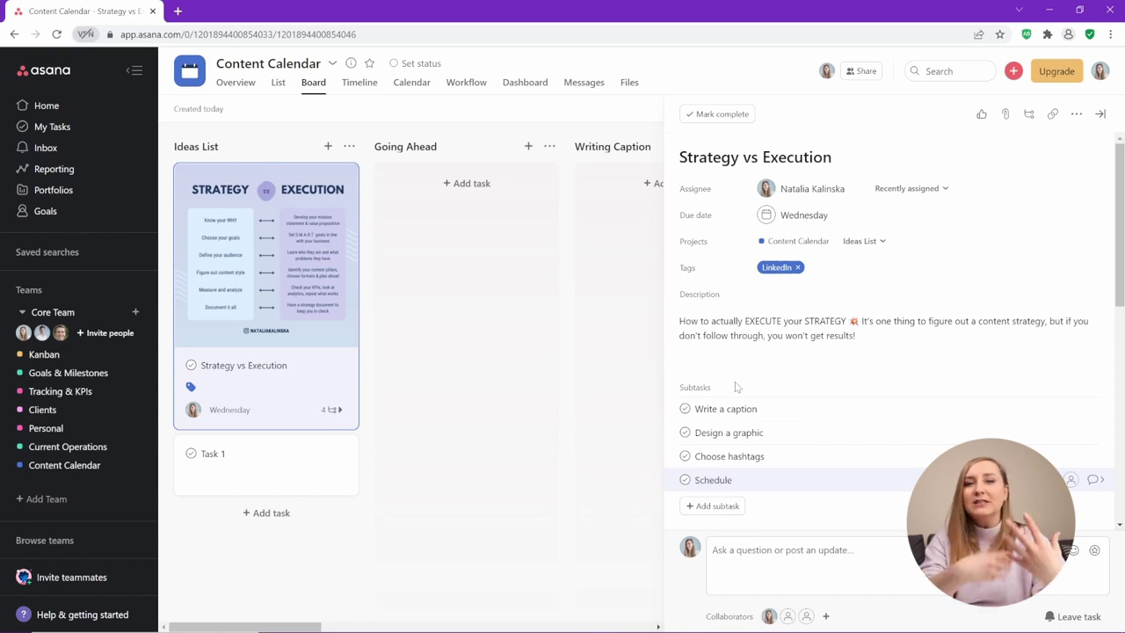
key("Return")
type("Reply to comments")
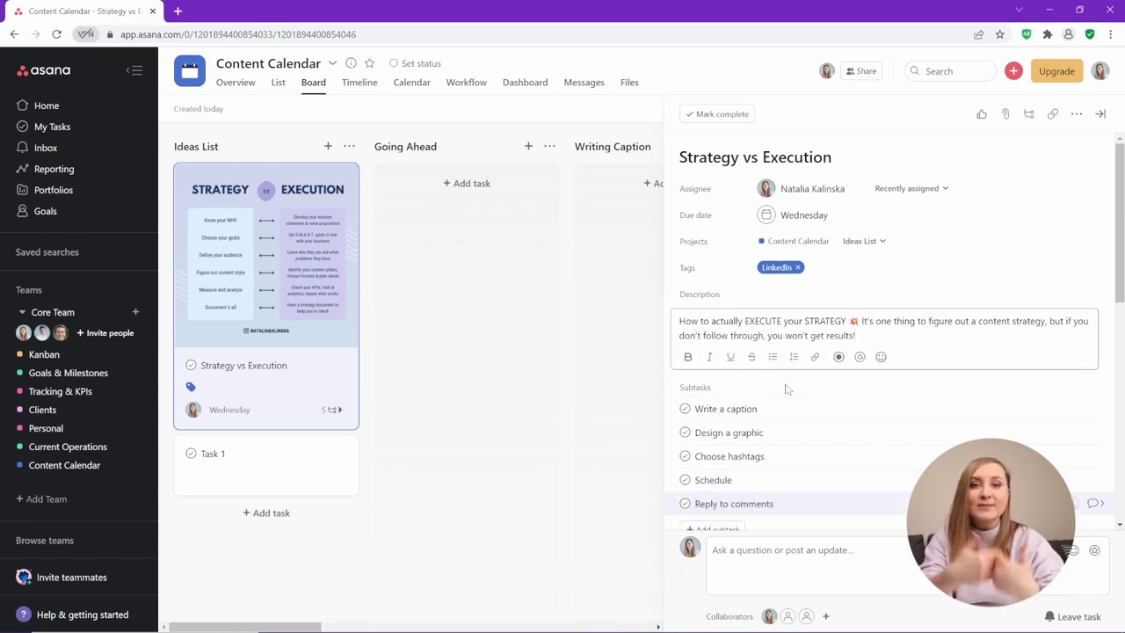
scroll(854, 369, "down", 1)
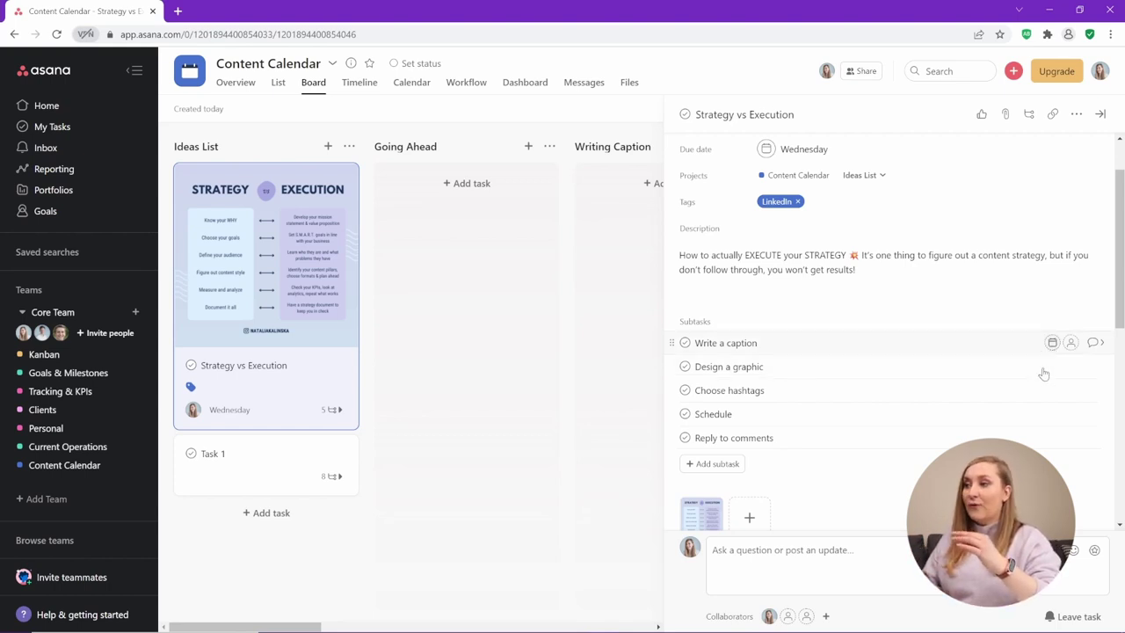
Set Write a caption's due date to today, February 28.
left_click(1052, 342)
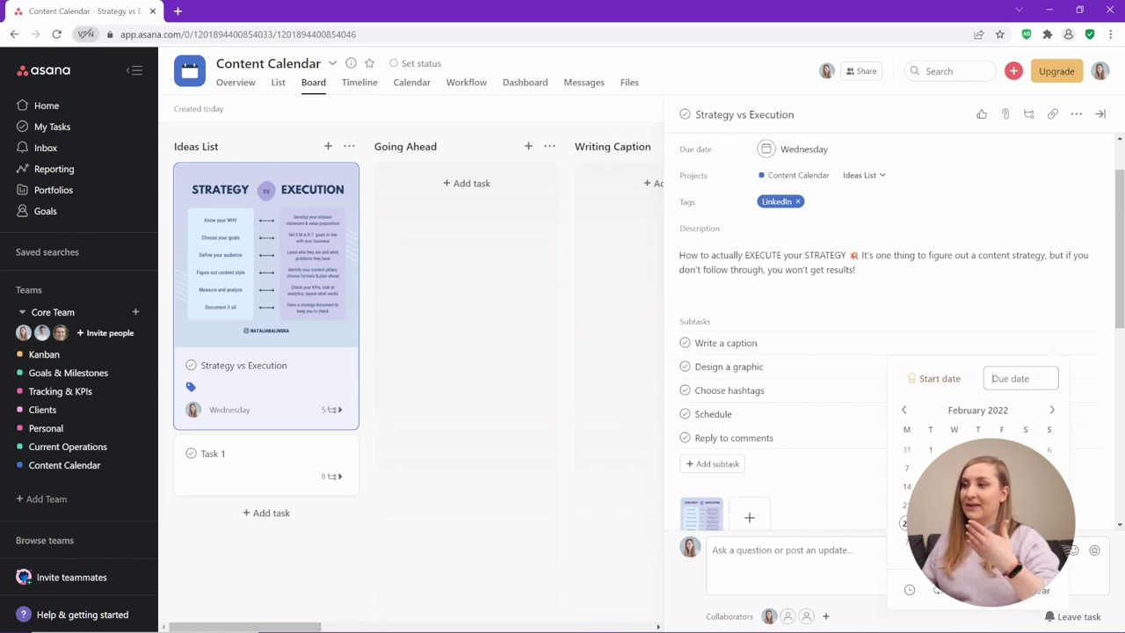
scroll(982, 282, "up", 2)
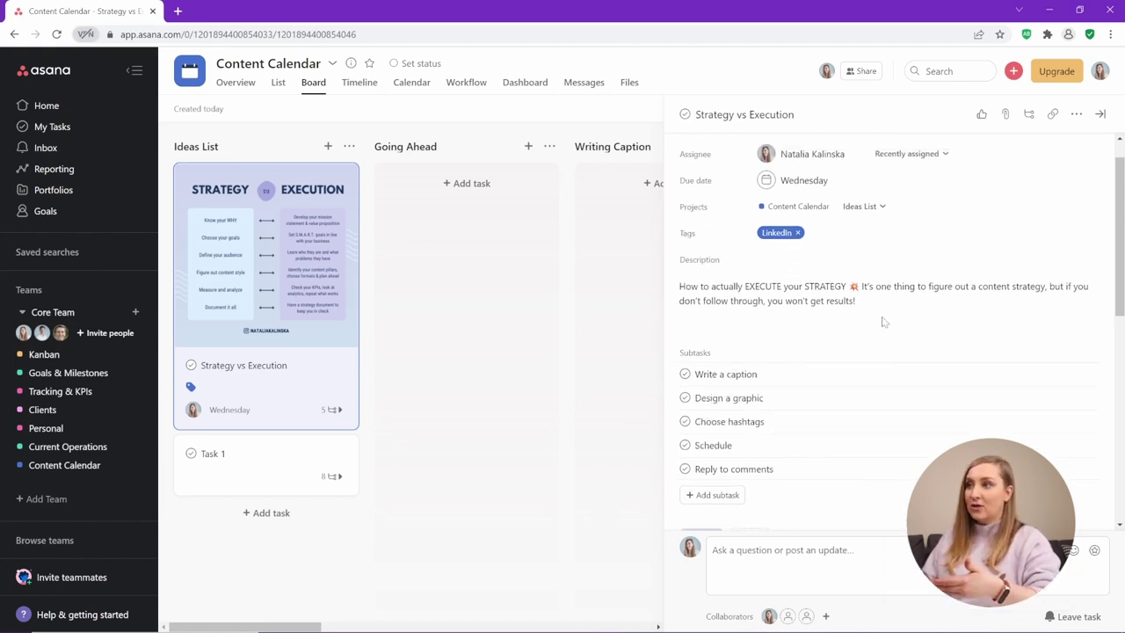
scroll(982, 283, "down", 3)
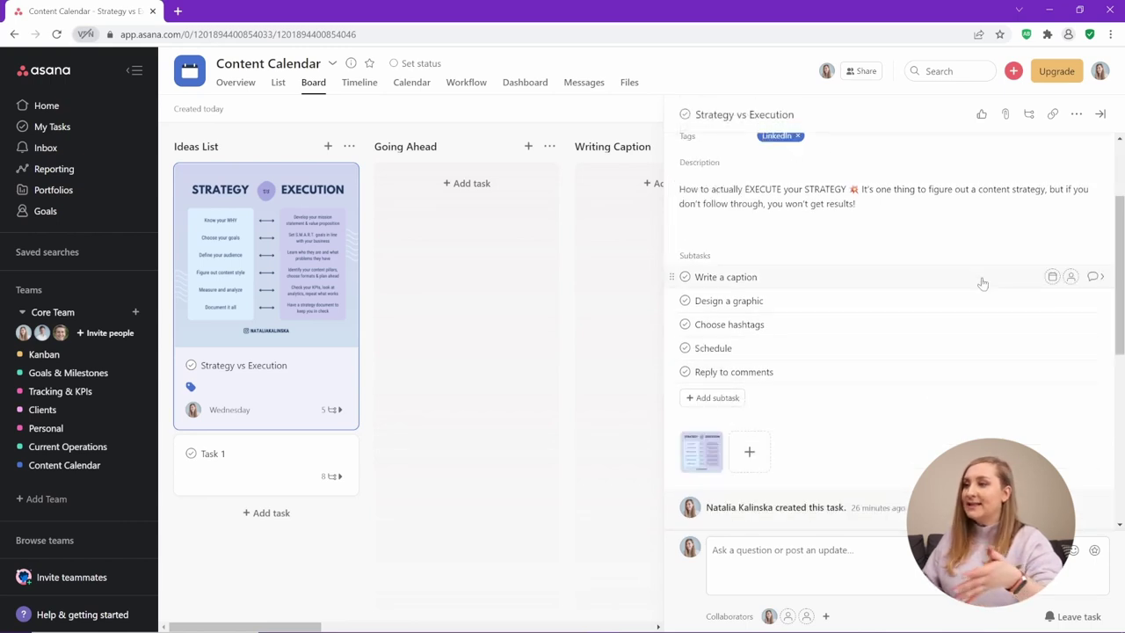
left_click(1052, 277)
left_click(906, 454)
left_click(860, 278)
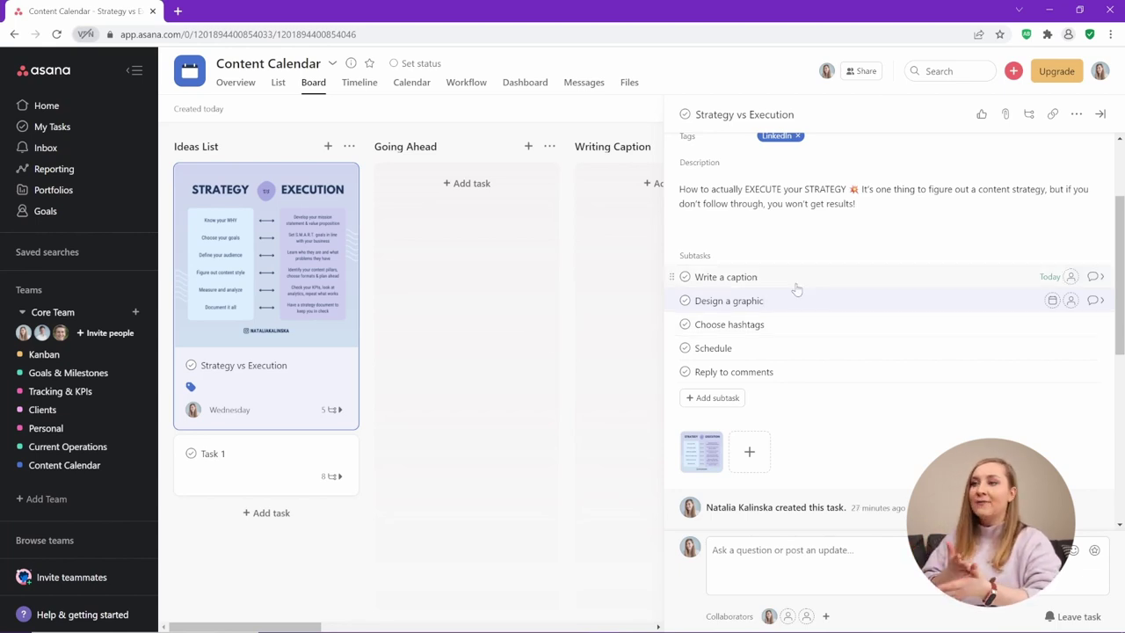
Make Design a graphic due tomorrow and Choose hashtags due today, assigning both to teammates.
left_click(1051, 301)
left_click(975, 404)
left_click(1070, 300)
left_click(913, 428)
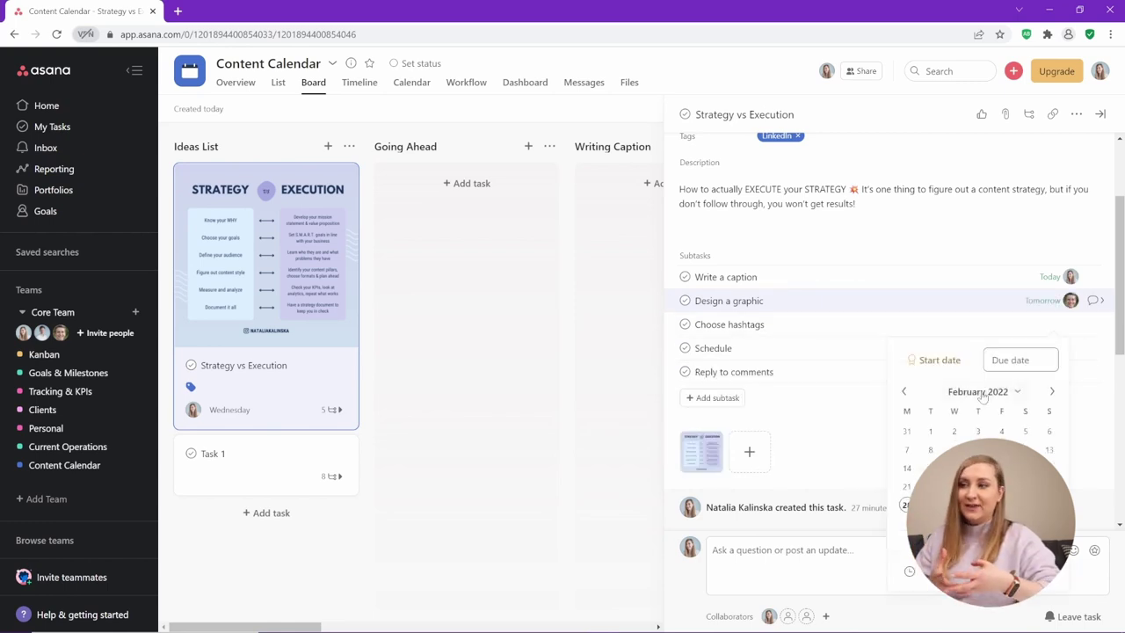
left_click(906, 504)
left_click(1070, 348)
Assign and date Schedule for tomorrow, and Reply to comments for Wednesday, March 2.
left_click(730, 397)
left_click(906, 501)
left_click(1052, 371)
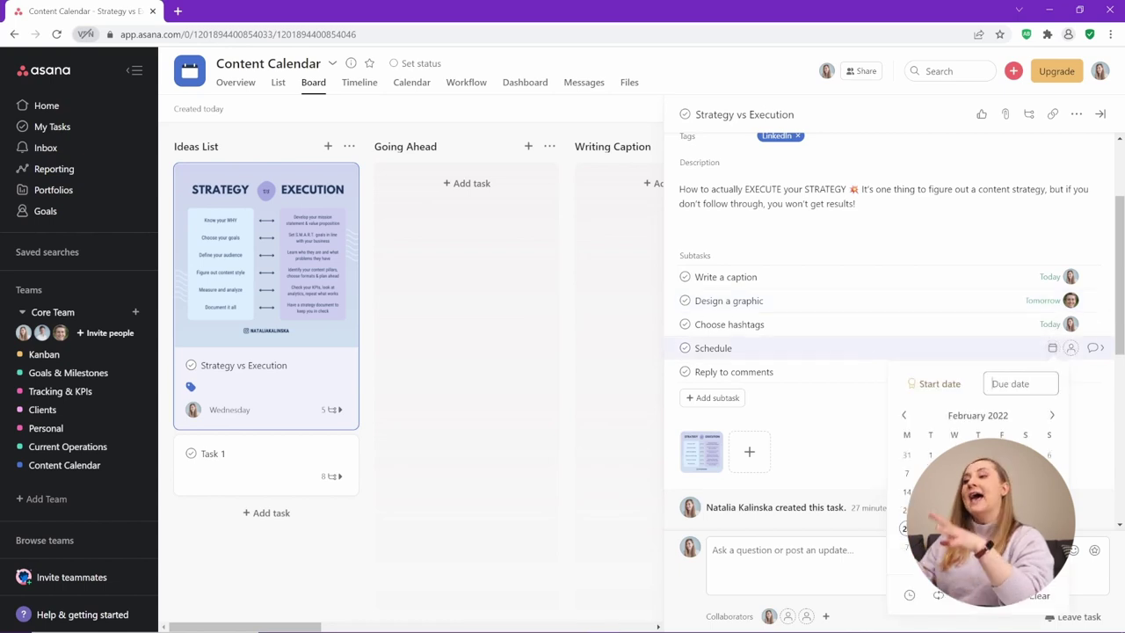
left_click(1070, 372)
left_click(1051, 372)
left_click(954, 273)
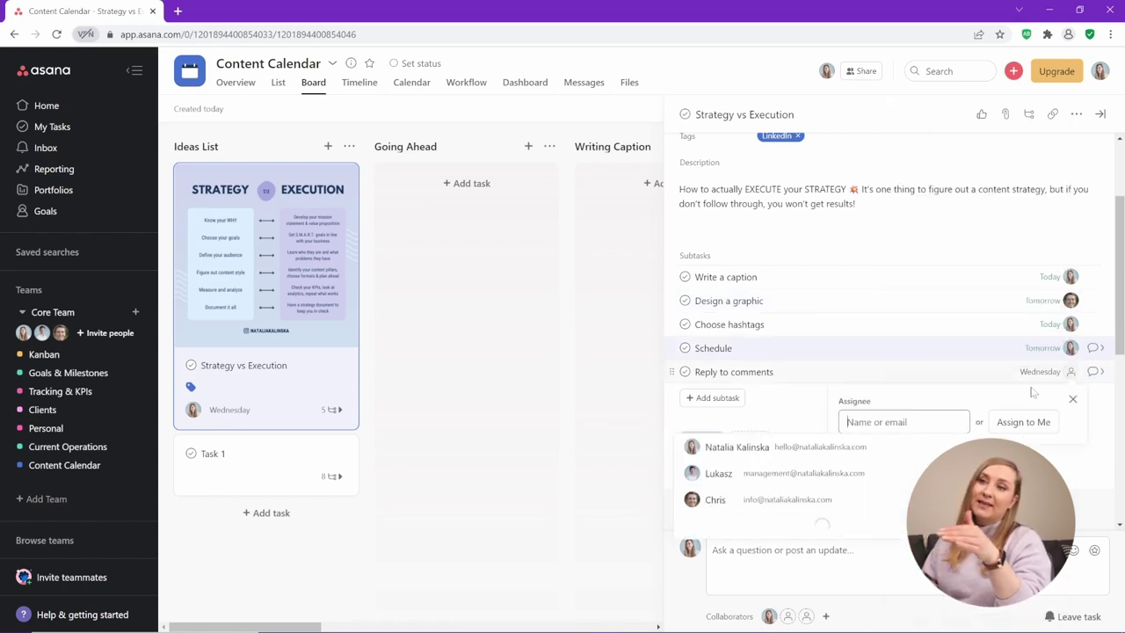
left_click(1023, 415)
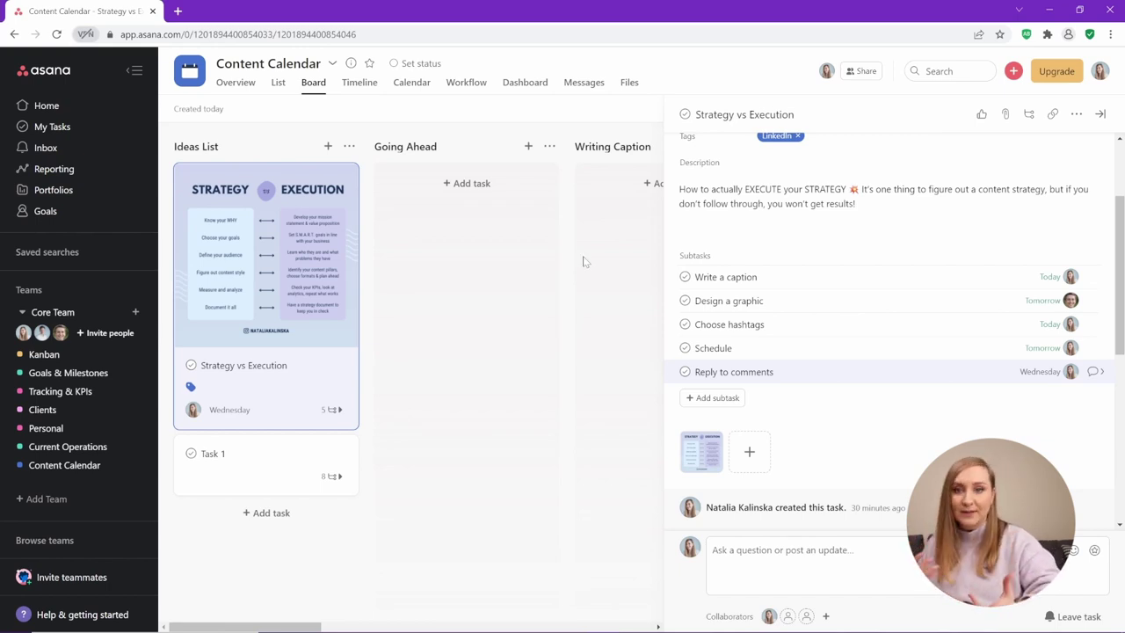
Open Task 1 to review its Sound, Caption and Script description and subtasks like Record the Reel.
left_click(251, 479)
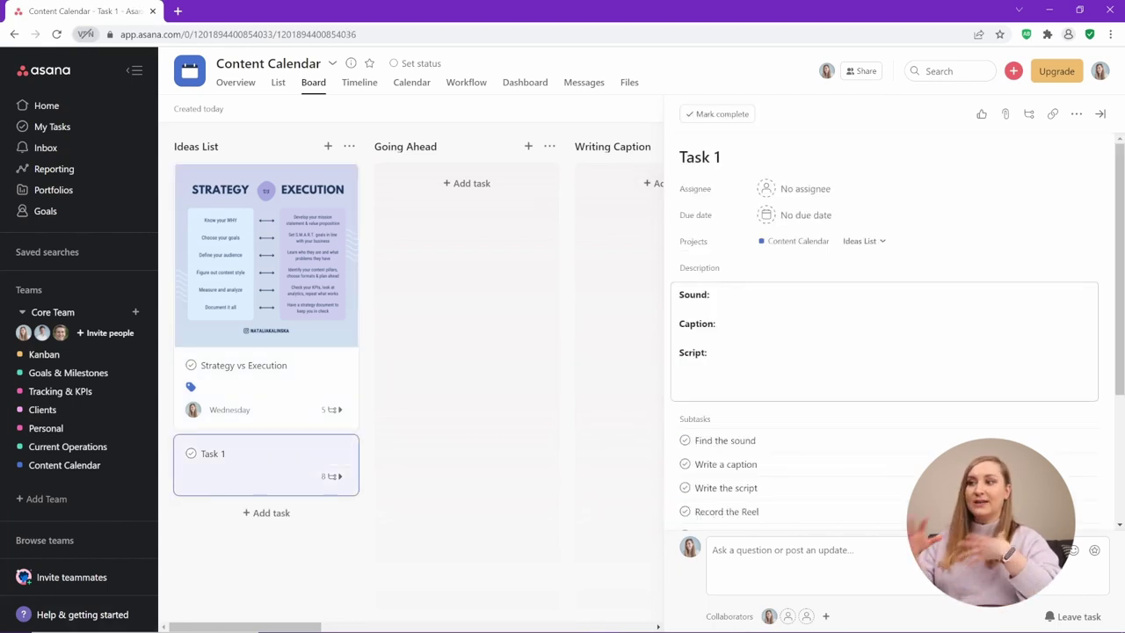
scroll(883, 352, "down", 1)
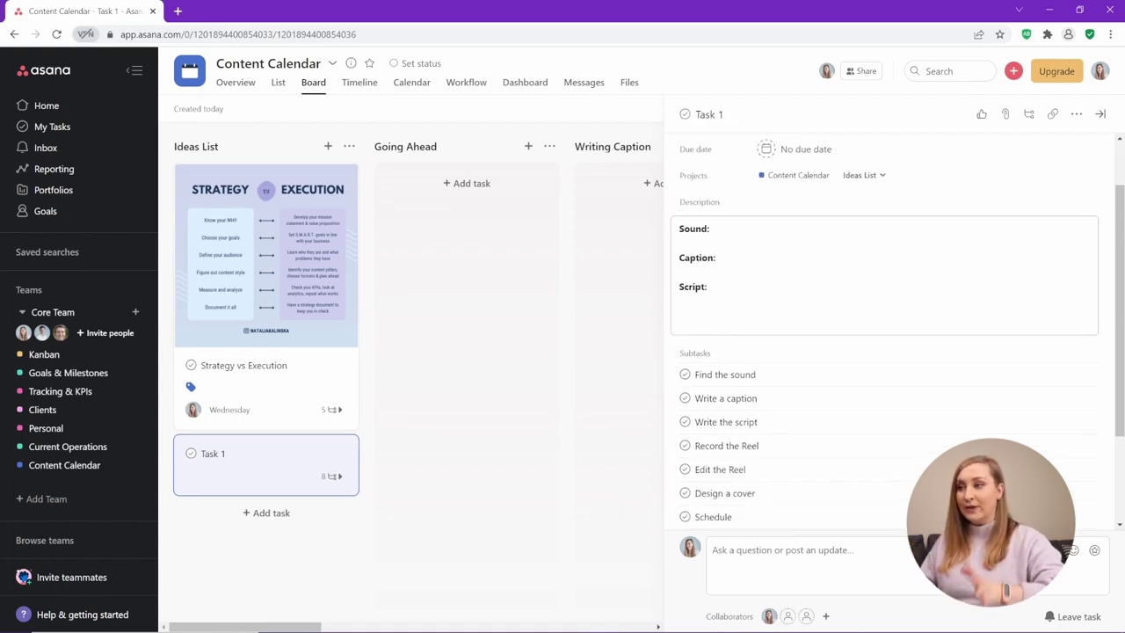
scroll(874, 305, "down", 2)
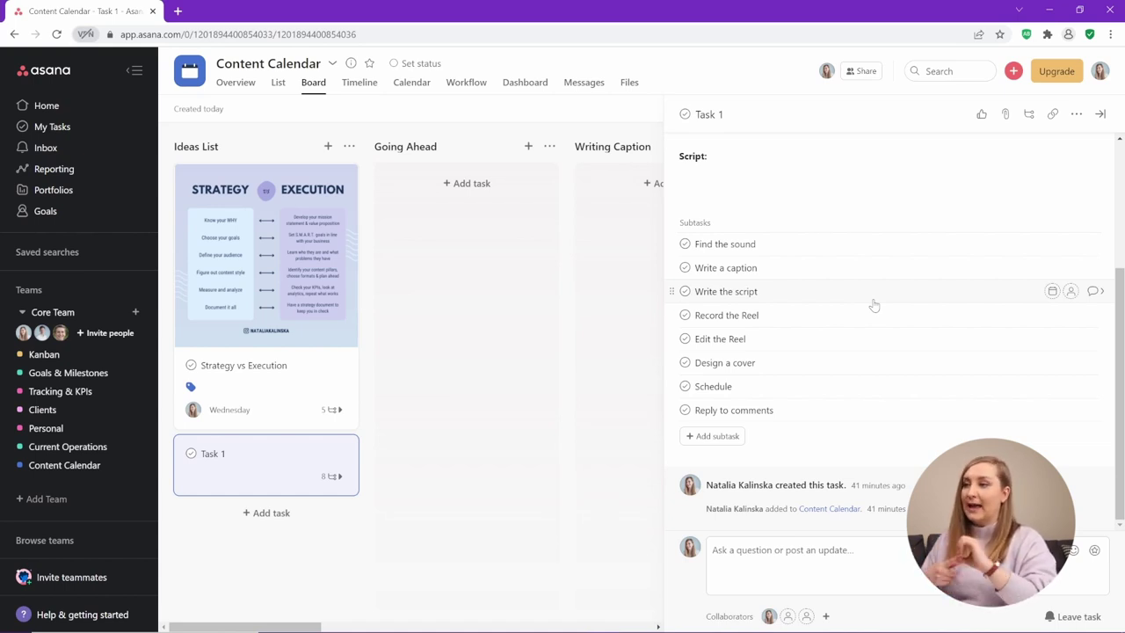
right_click(852, 291)
key("Escape")
scroll(776, 197, "up", 5)
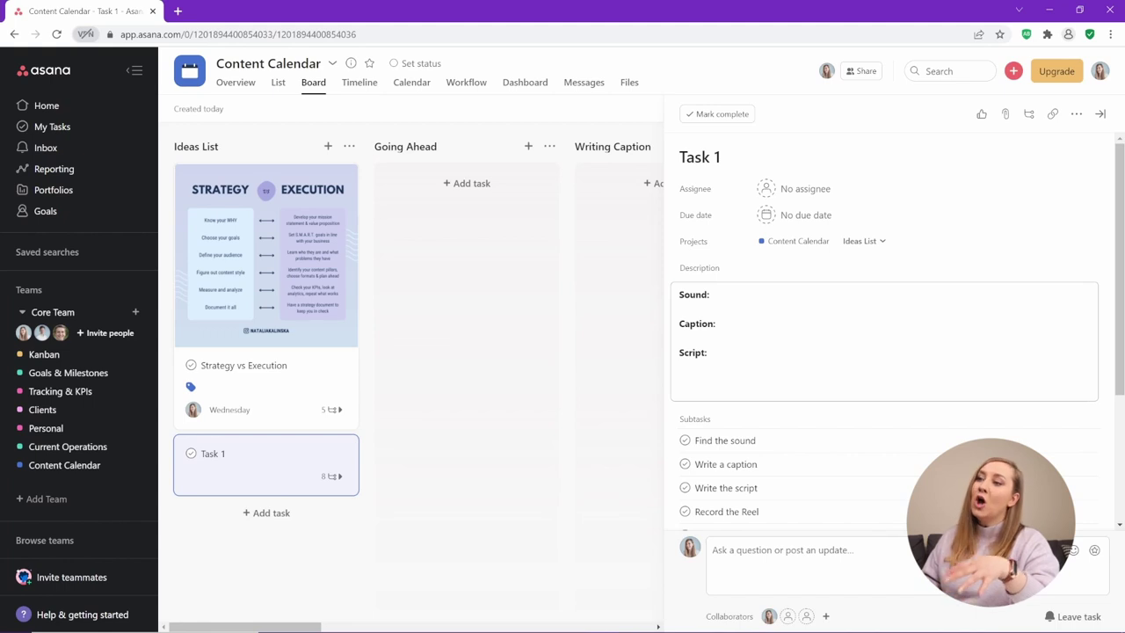
left_click(712, 294)
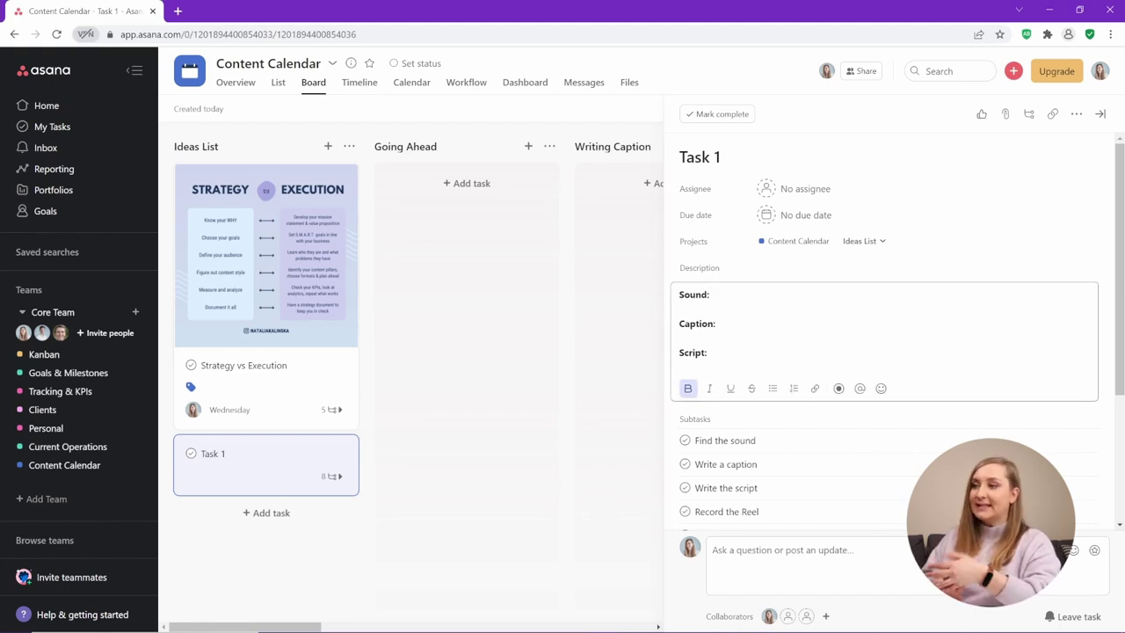
left_click(680, 366)
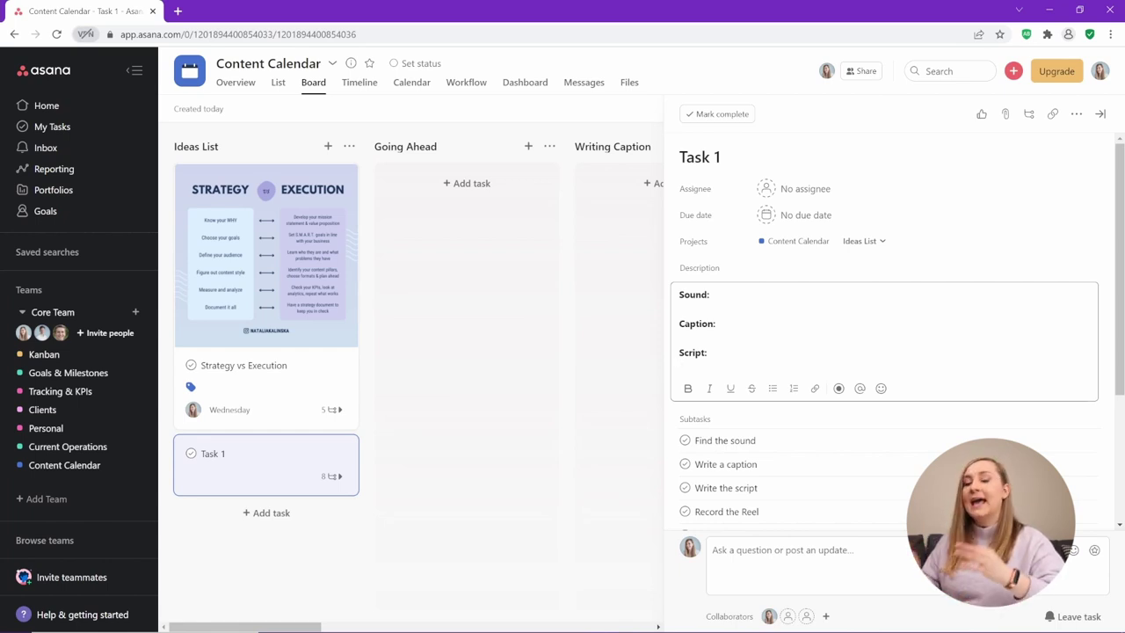
Try converting Task 1 into a template and dismiss the Premium plan notice.
left_click(1075, 114)
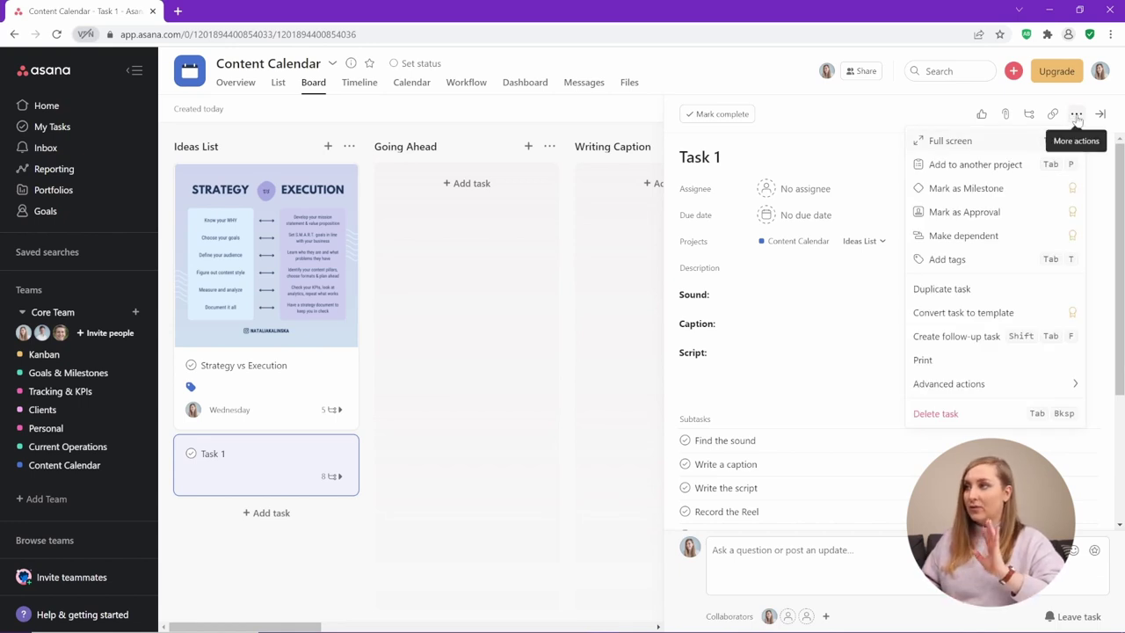
left_click(958, 314)
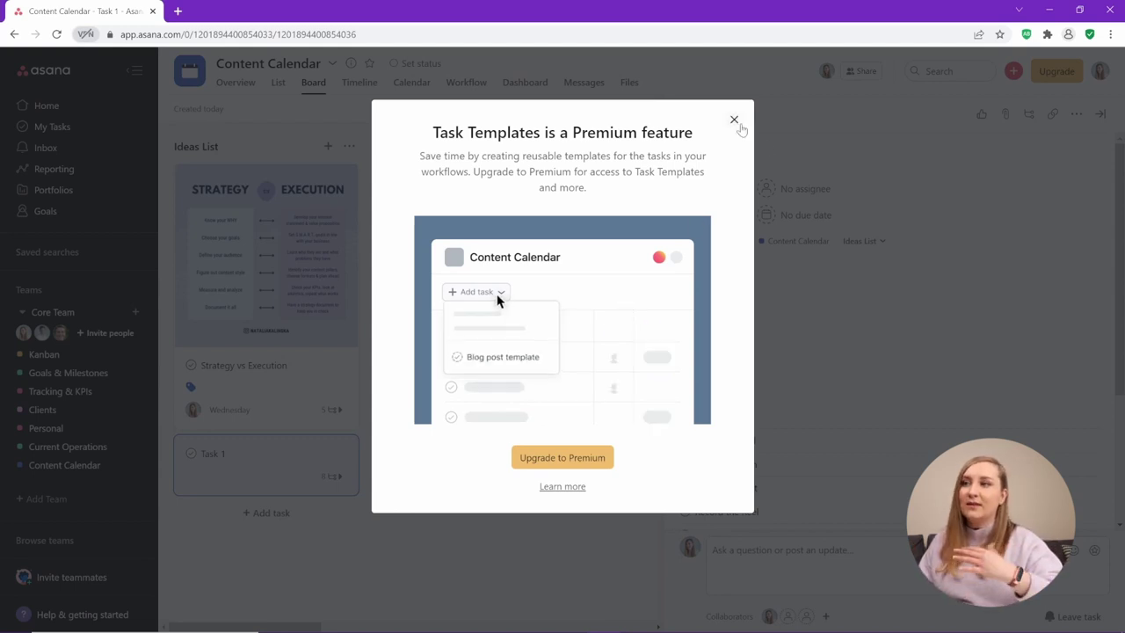
left_click(734, 120)
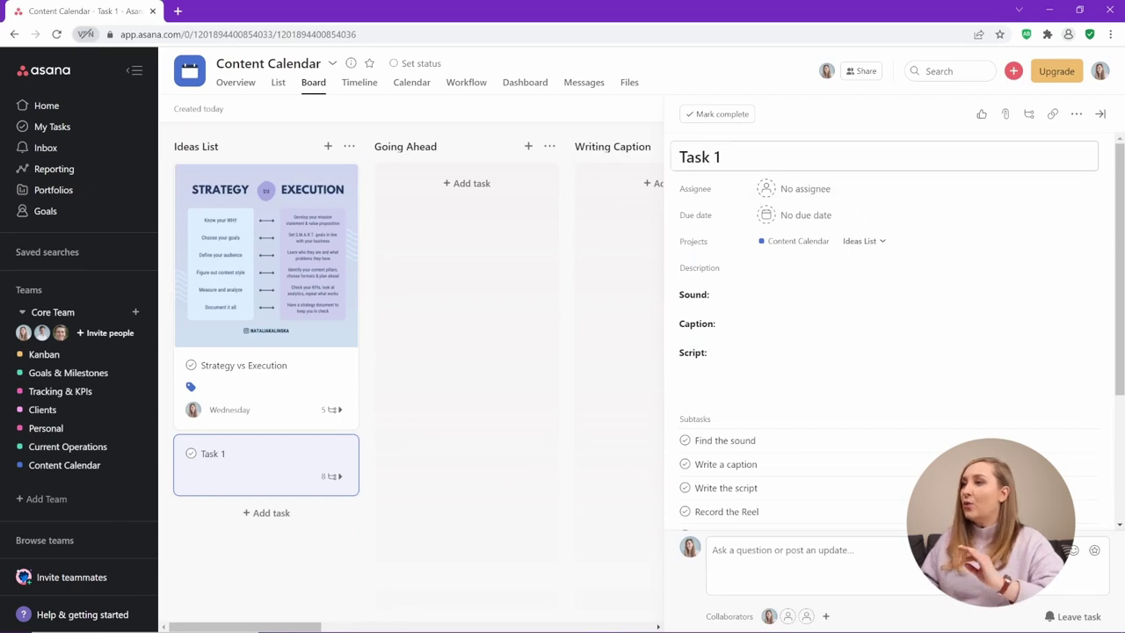
Rename Task 1 to 'MASTER: Reel'.
left_click_drag(722, 156, 678, 156)
type("MASTER@")
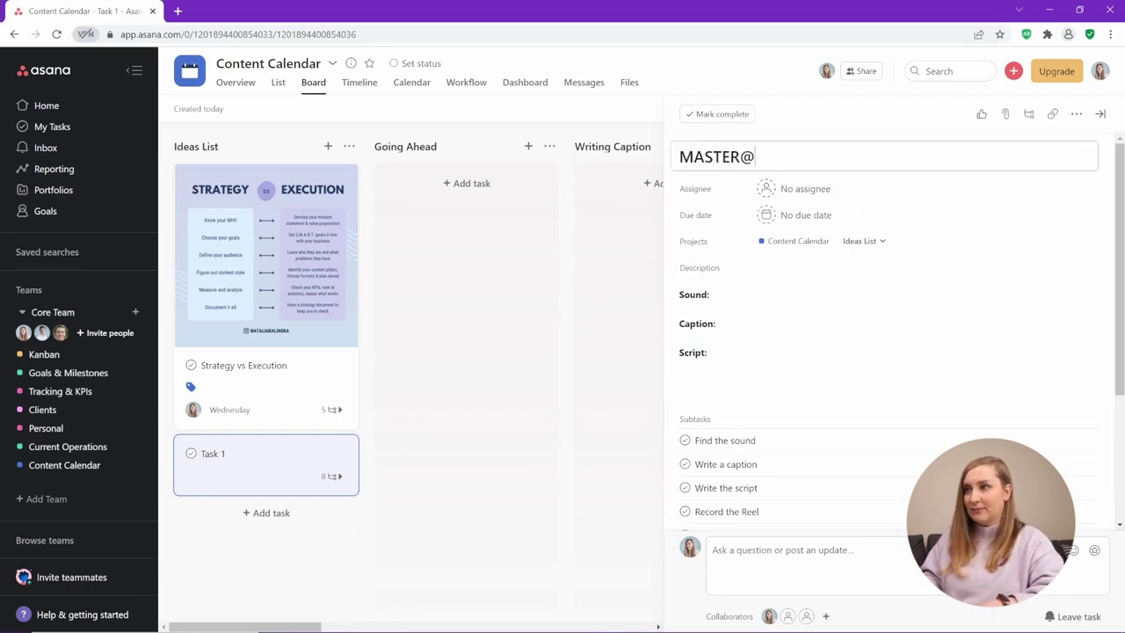
key("BackSpace")
type(": Reel")
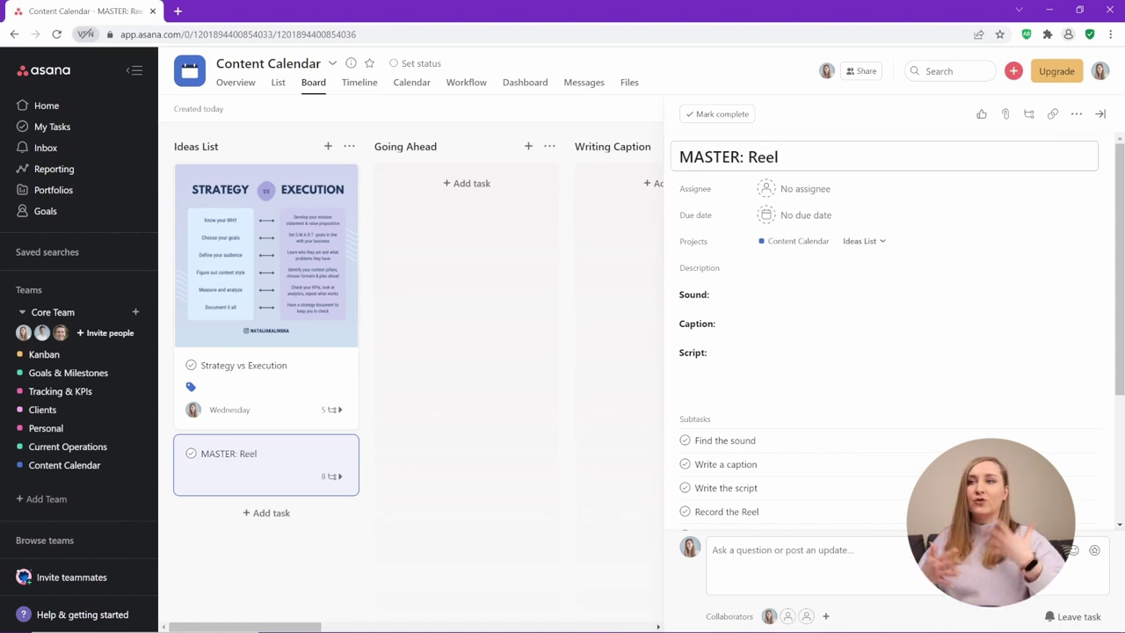
Duplicate MASTER: Reel as 'Reel: Canva Tip #1' with its subtasks, then open the new copy.
left_click(1077, 114)
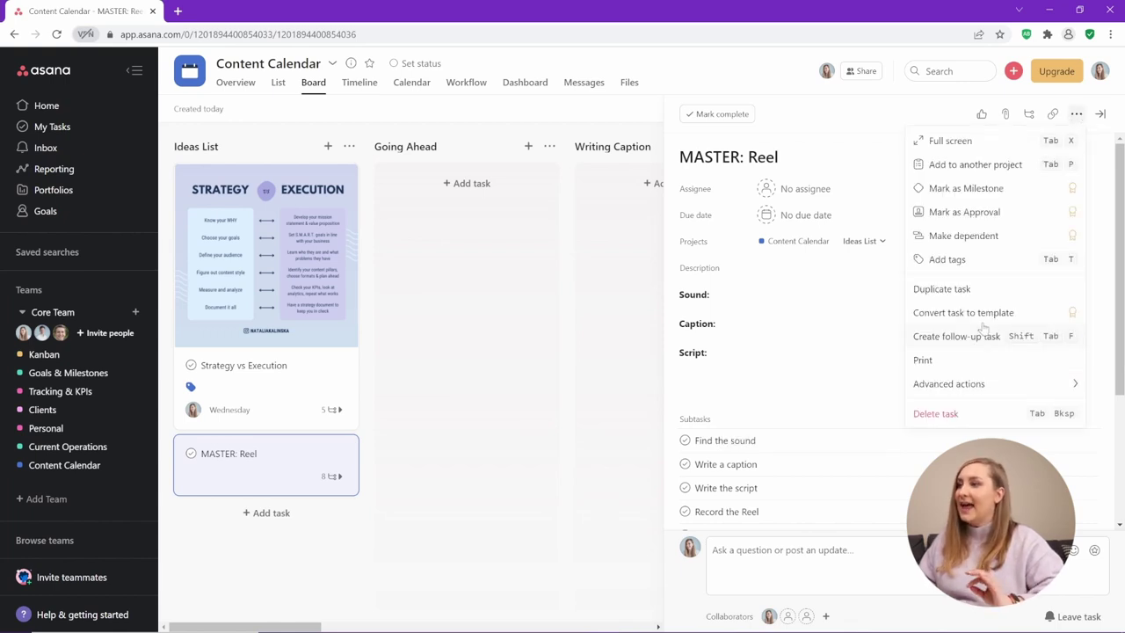
left_click(971, 292)
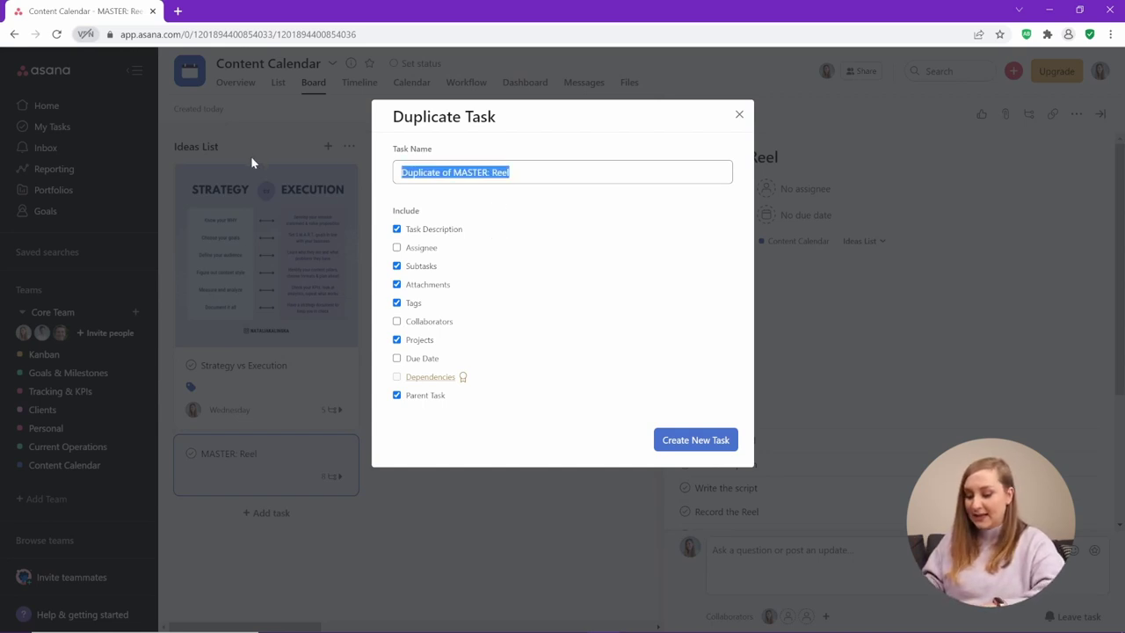
type("Reel: Canva Tip")
key("BackSpace")
key("BackSpace")
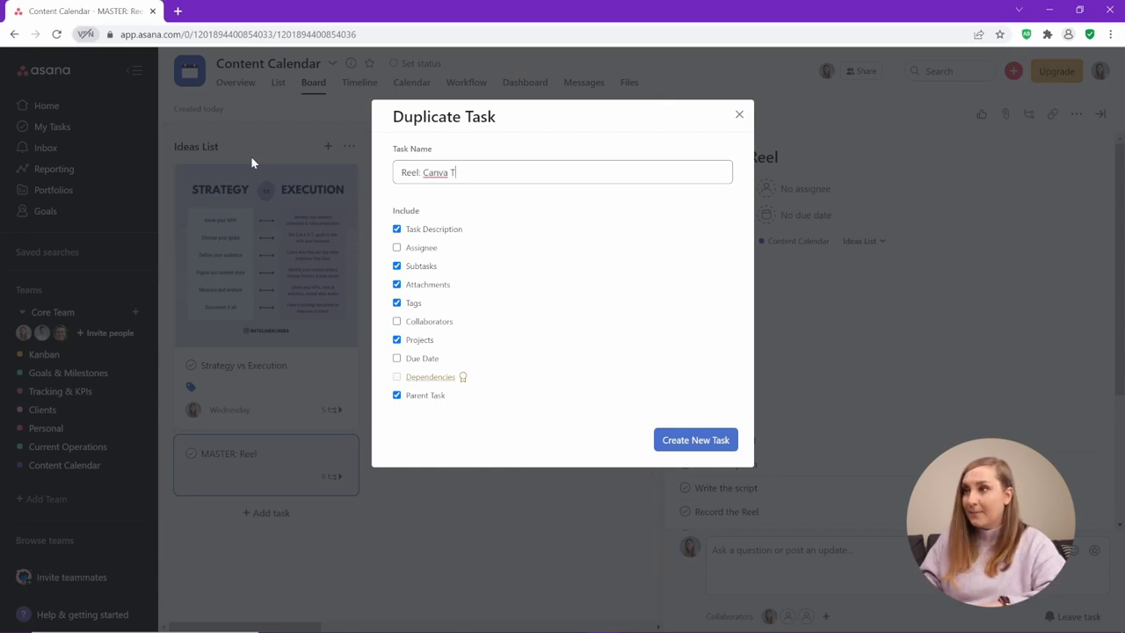
type("ip #1")
left_click(695, 442)
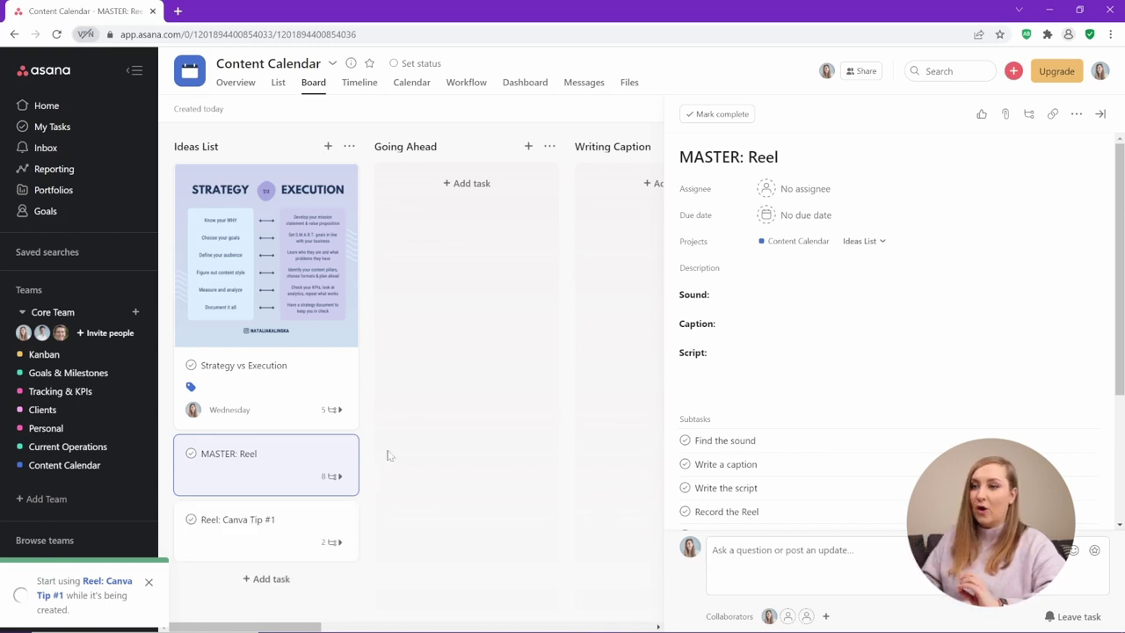
left_click(247, 538)
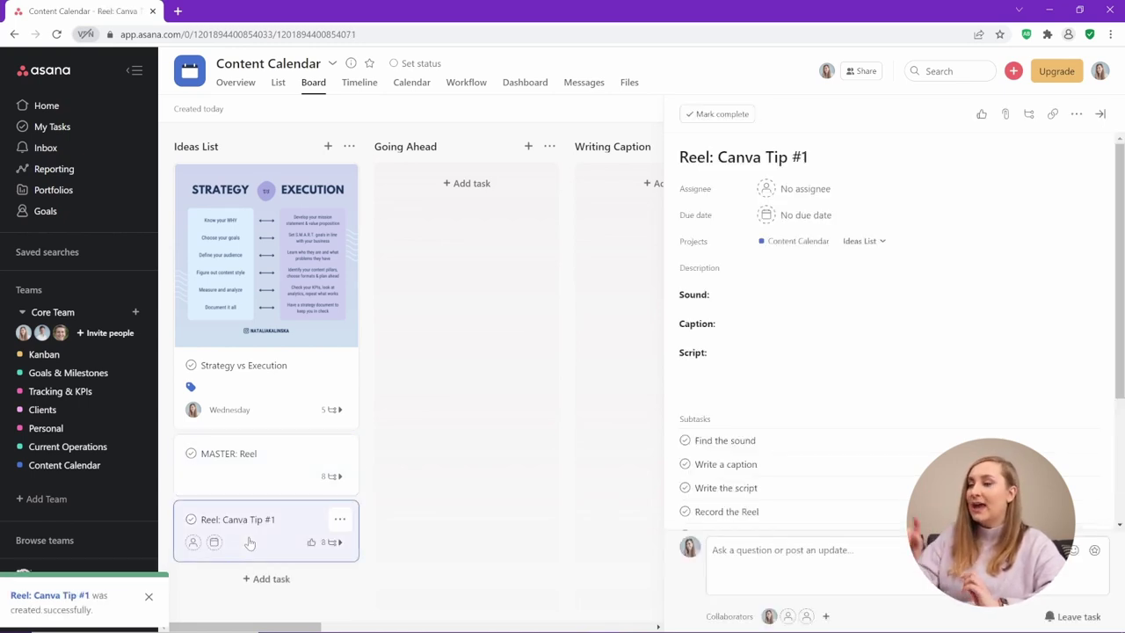
scroll(811, 281, "down", 2)
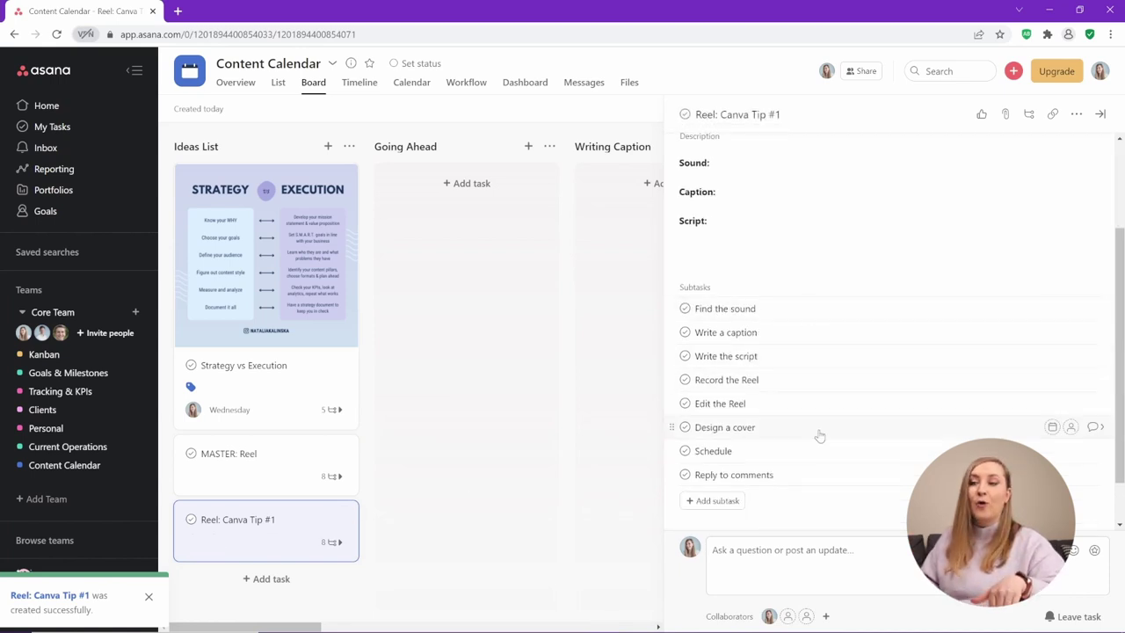
Create a 'MASTER' section, move it to the board's far left, and drop the MASTER: Reel card into it.
key("Escape")
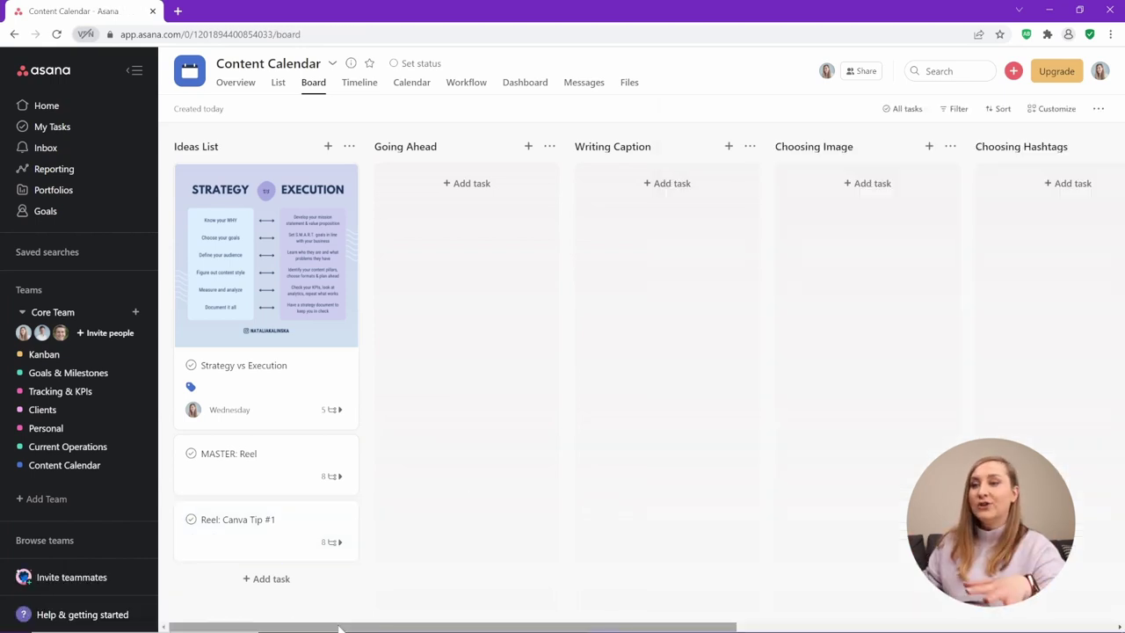
left_click_drag(341, 628, 809, 604)
left_click(991, 156)
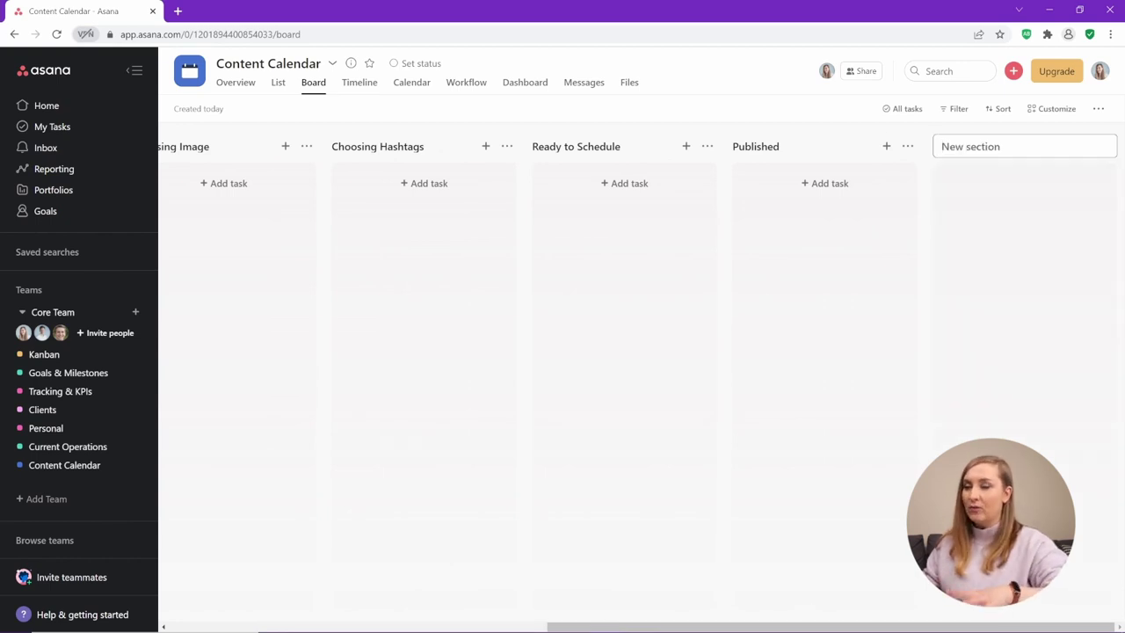
type("MASTER")
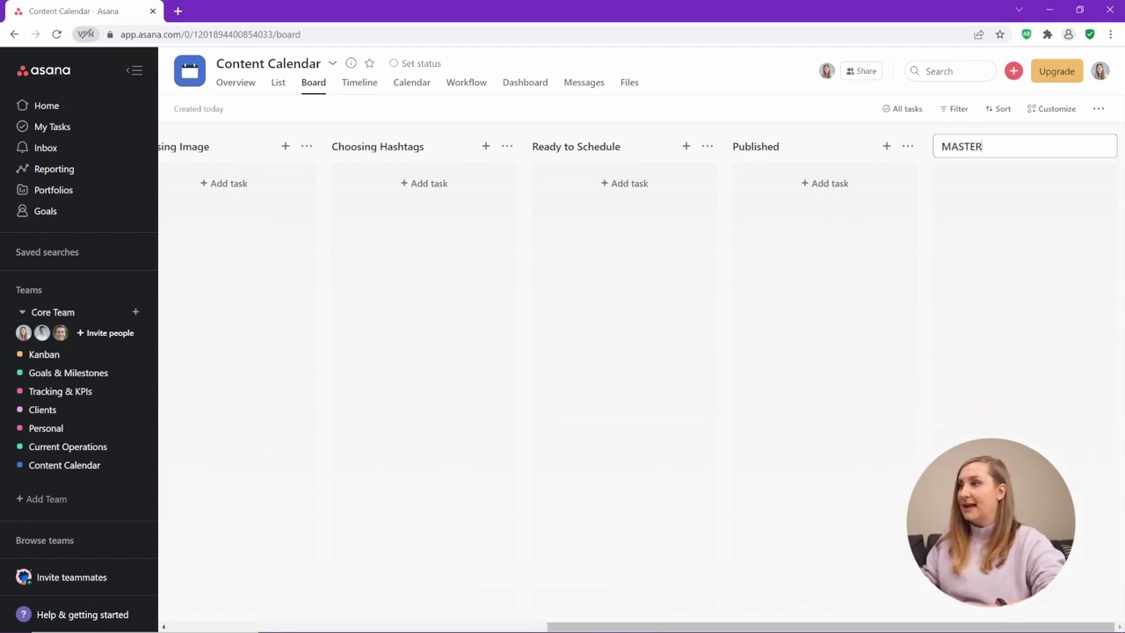
key("Return")
left_click_drag(795, 147, 42, 149)
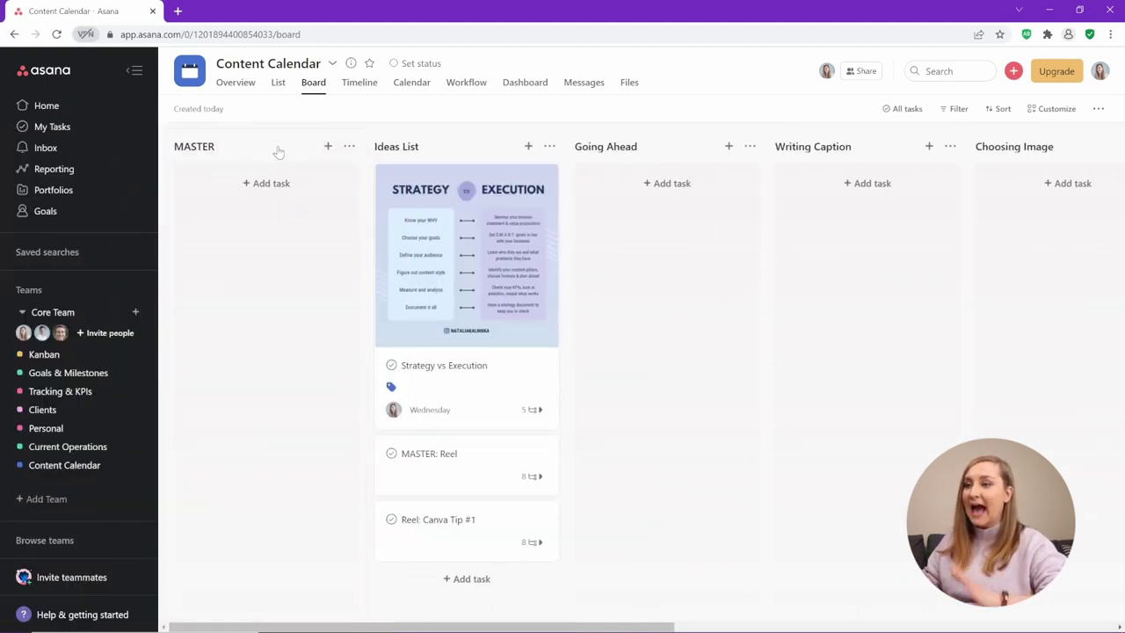
left_click_drag(414, 477, 251, 201)
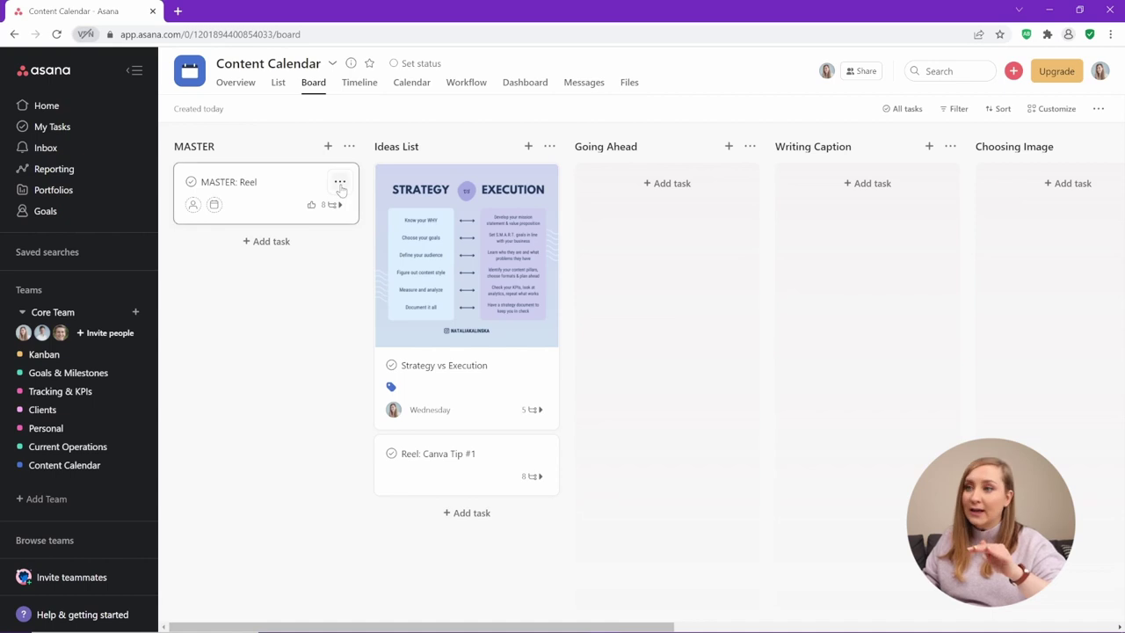
Try moving the Reel: Canva Tip #1 card toward Creating Post, then switch to List view.
left_click(339, 182)
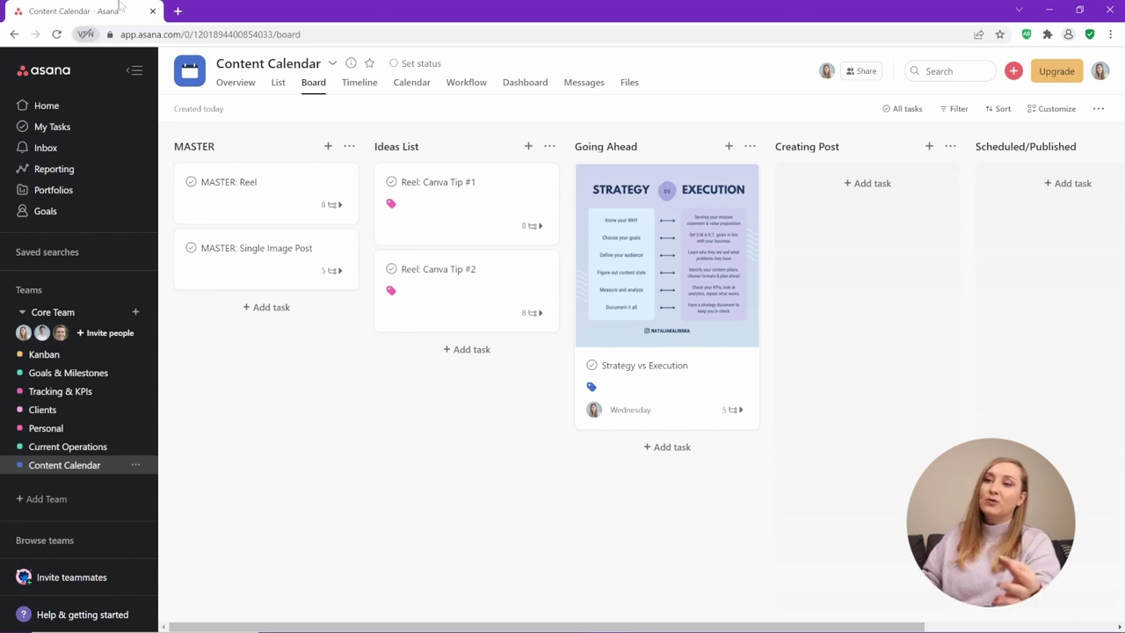
mouse_move(425, 204)
left_mouse_down()
mouse_move(778, 238)
mouse_move(510, 237)
mouse_move(447, 203)
left_mouse_up()
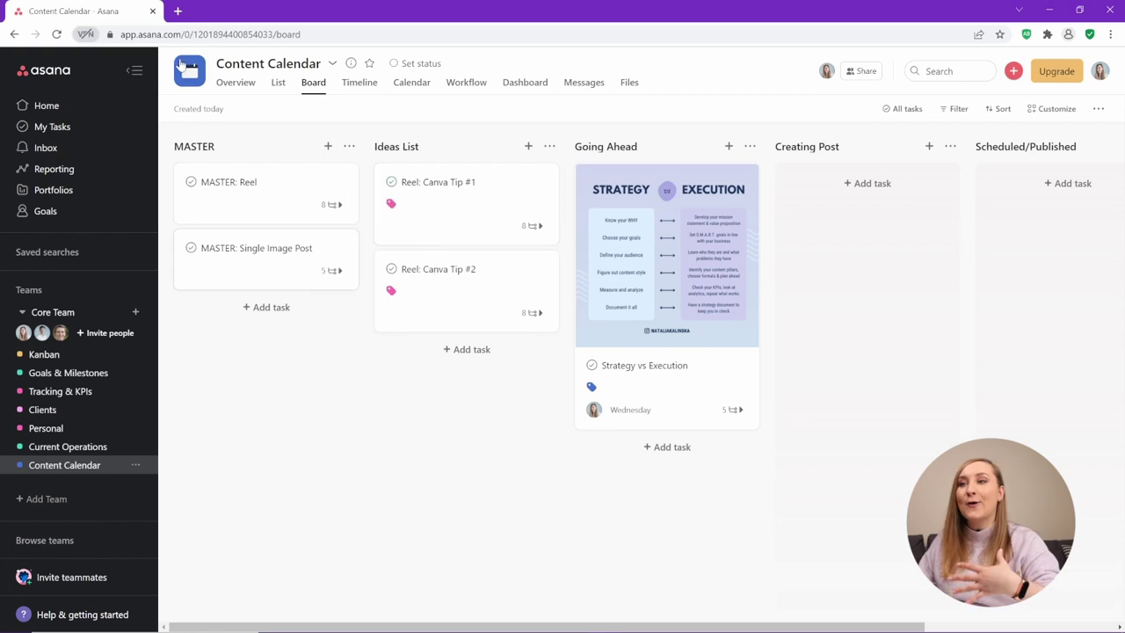
left_click(277, 83)
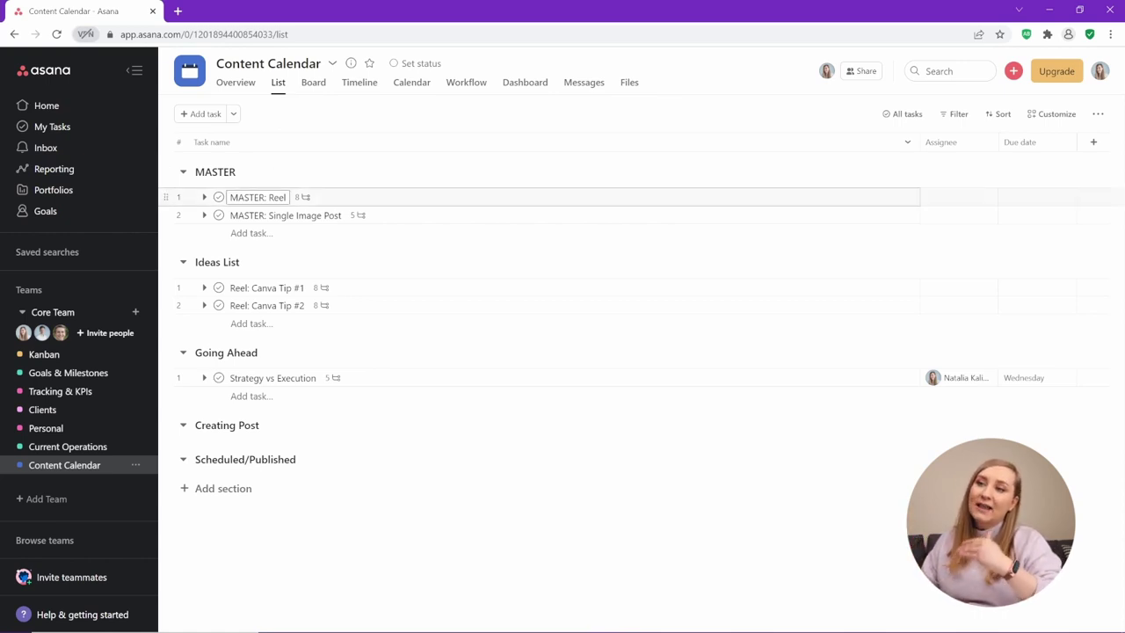
Collapse the MASTER and Ideas List sections in the task list.
left_click(183, 172)
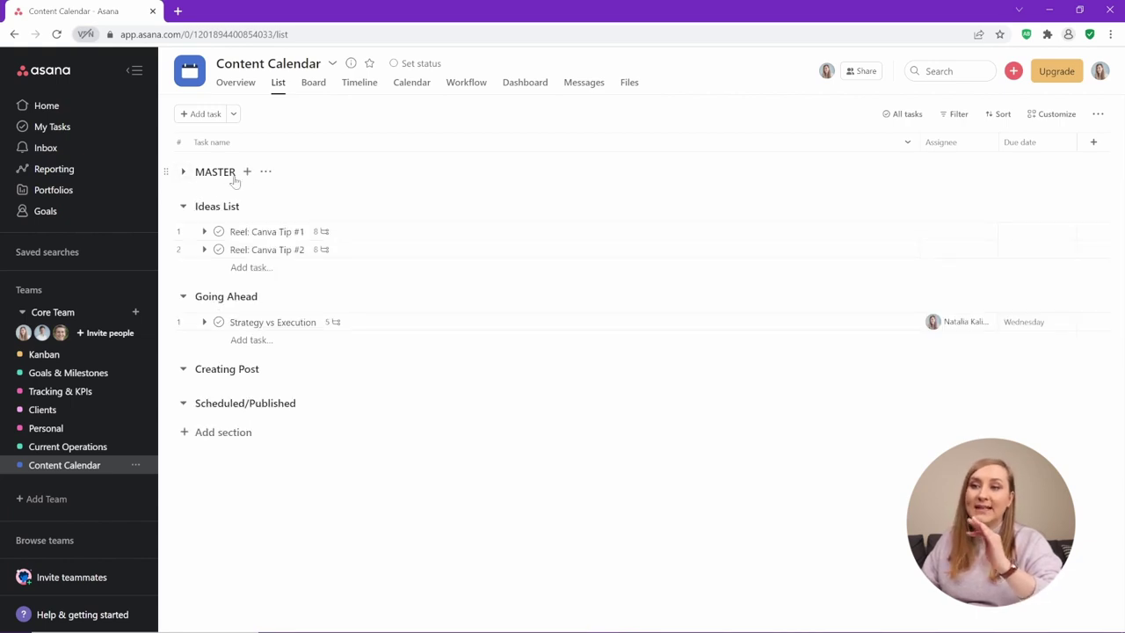
left_click(183, 207)
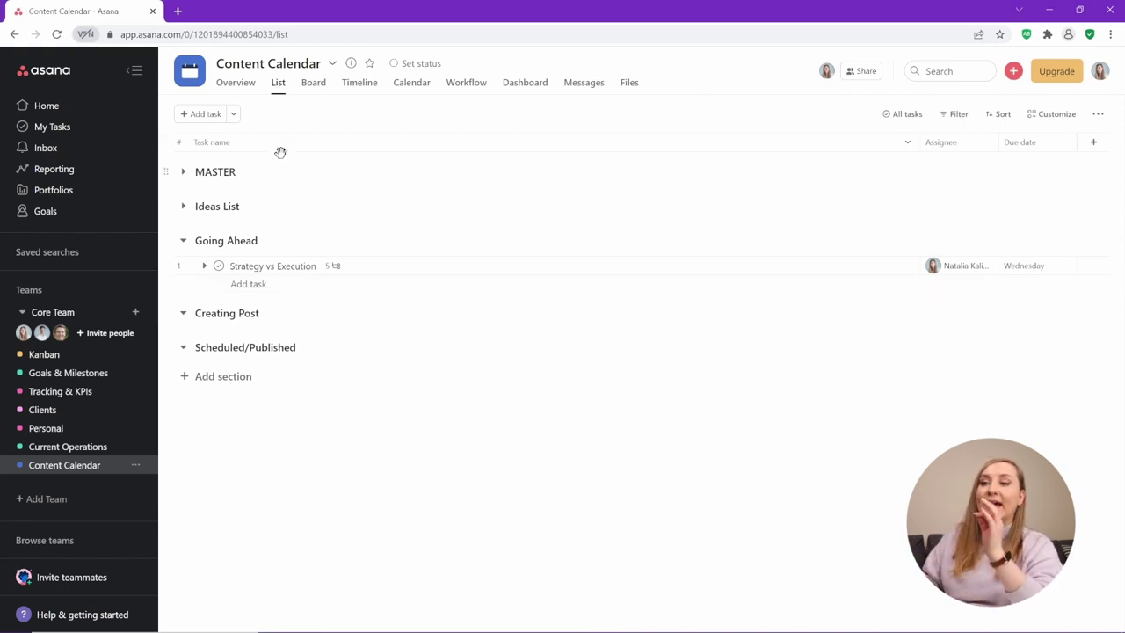
Move the Strategy vs Execution card into Scheduled/Published on the board and check it in List view.
left_click(313, 82)
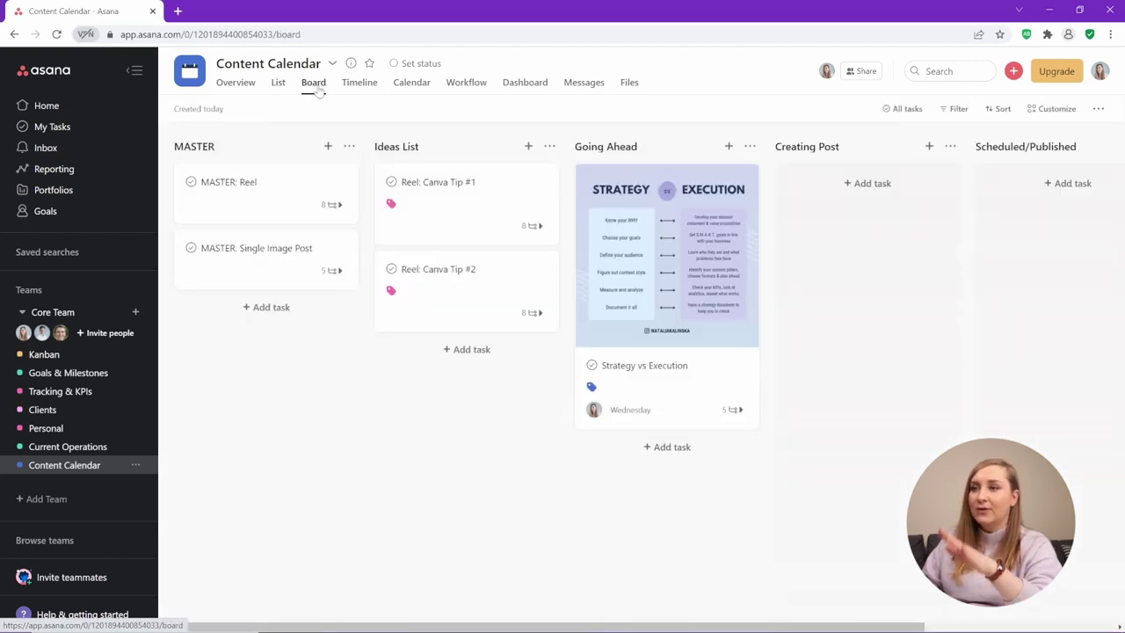
left_click(278, 84)
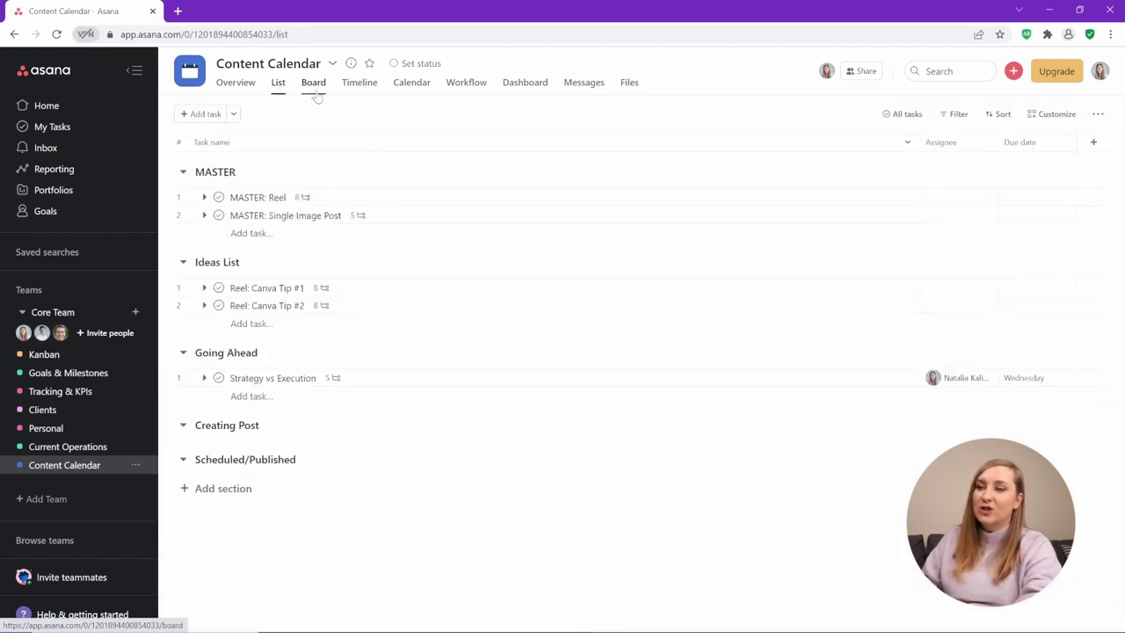
left_click(315, 91)
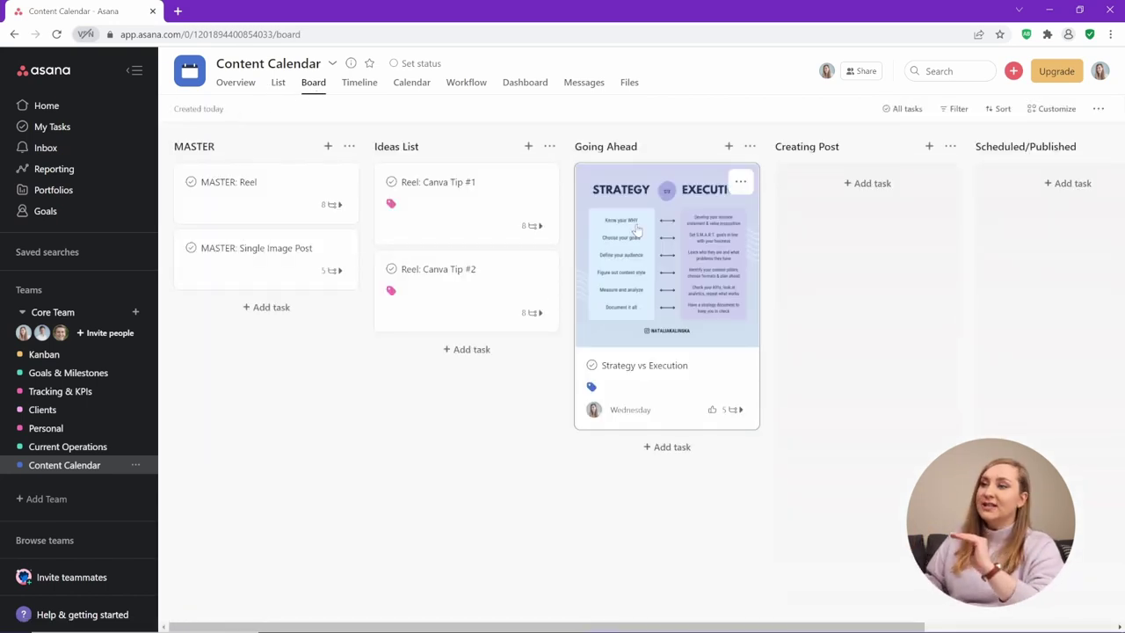
left_click_drag(631, 232, 995, 225)
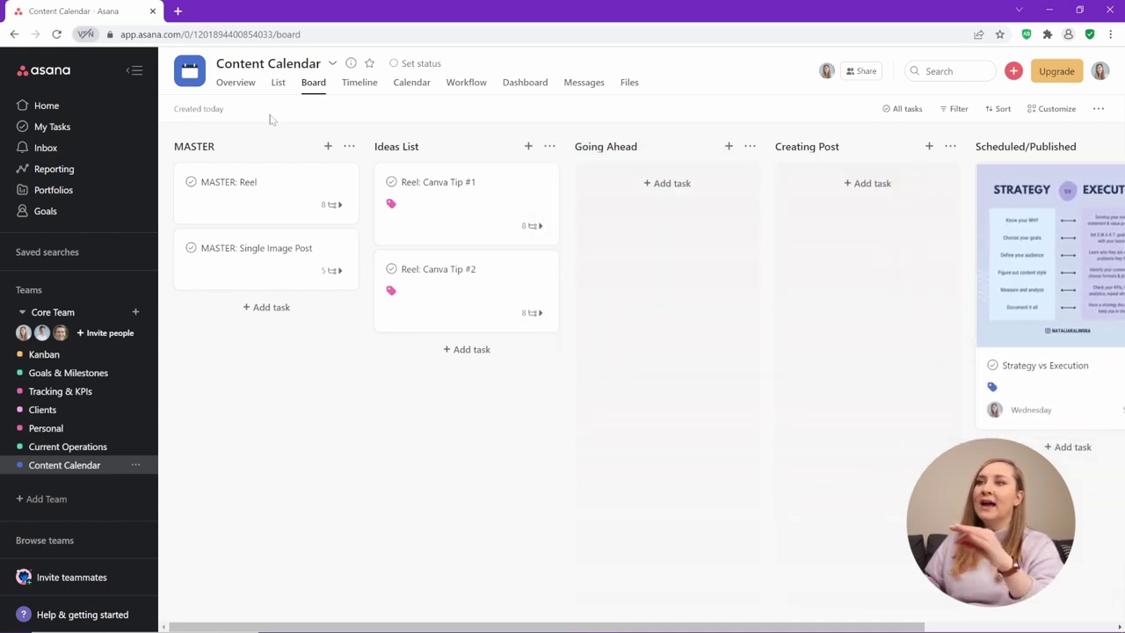
left_click(278, 84)
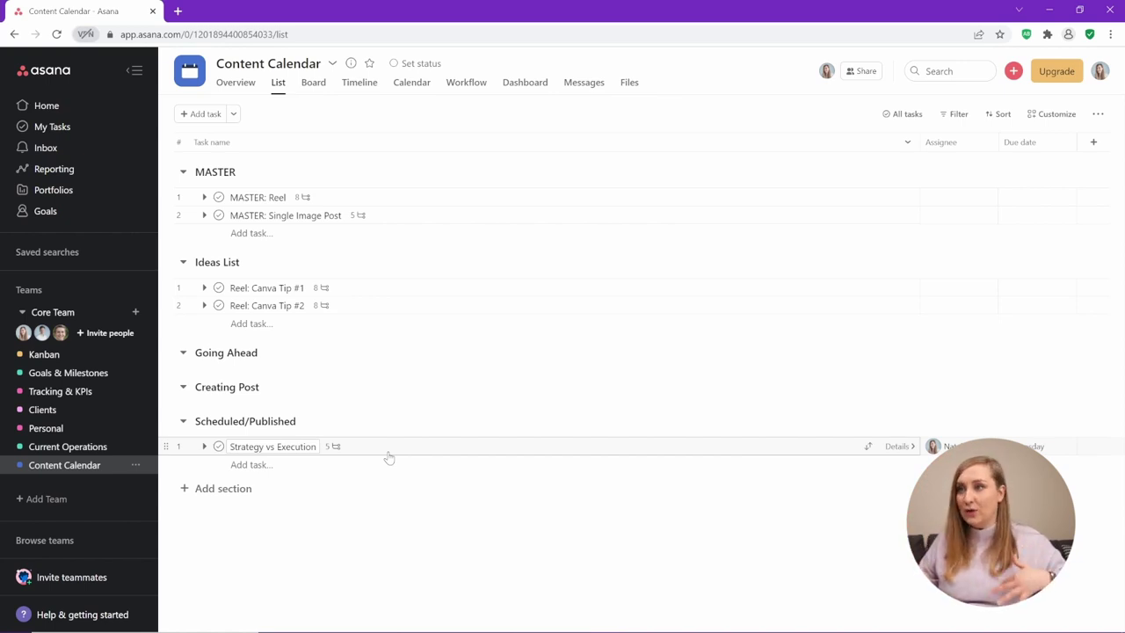
In Calendar view, reschedule Strategy vs Execution to Wednesday the 9th.
left_click(412, 81)
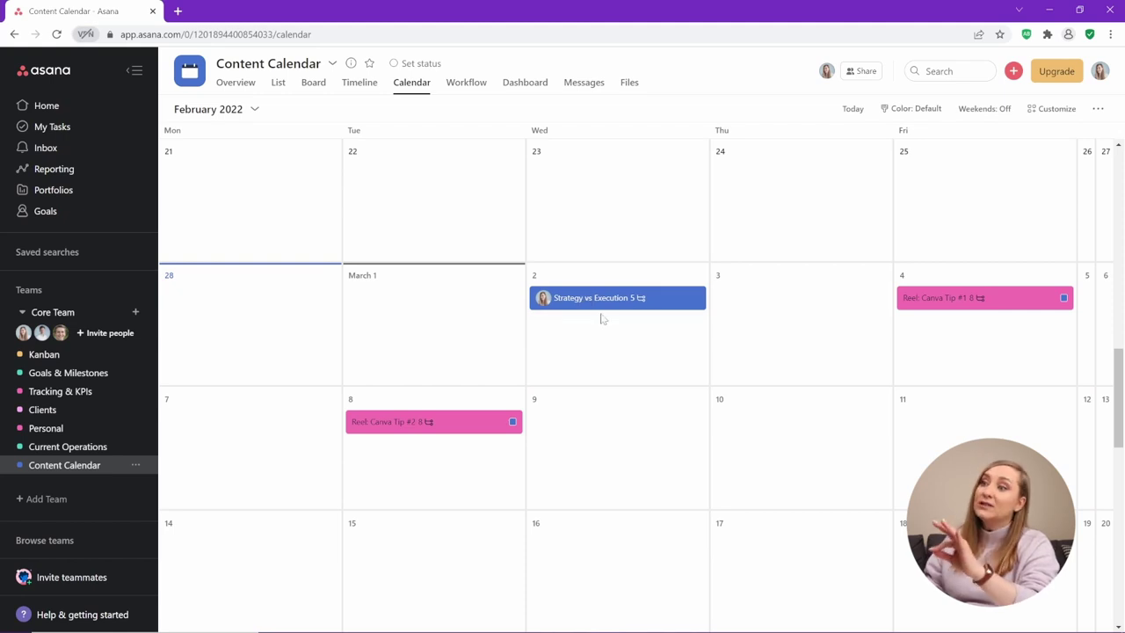
left_click_drag(597, 303, 603, 327)
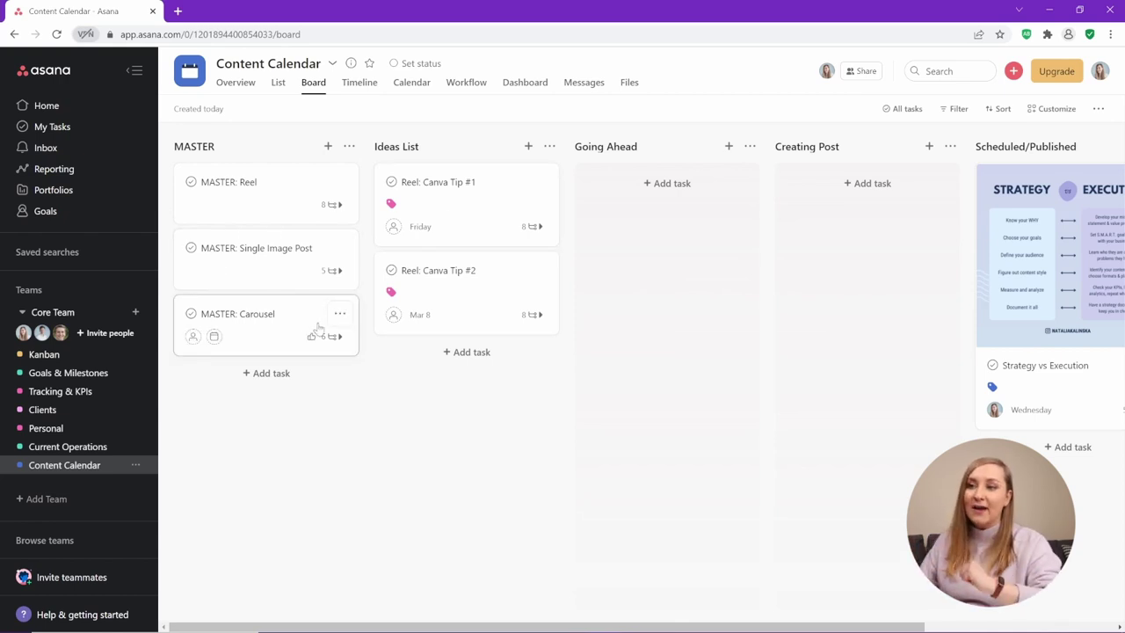
Duplicate MASTER: Carousel as 'Instagram Story Likes' and move it to the top of Going Ahead.
left_click(340, 314)
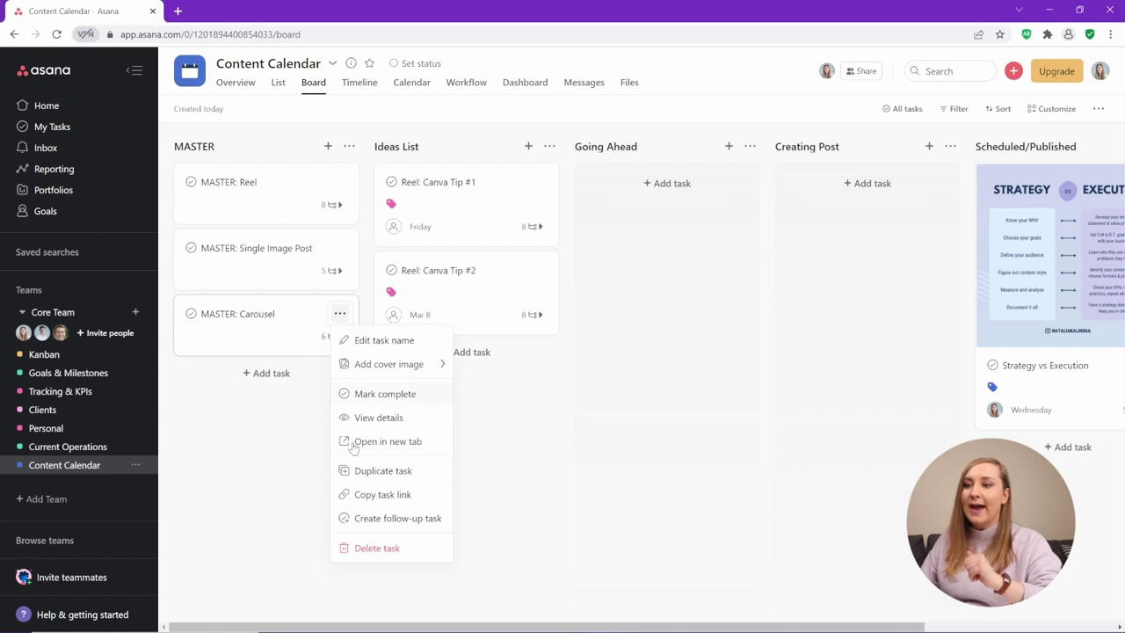
left_click(386, 472)
type("Instagram Story Likes")
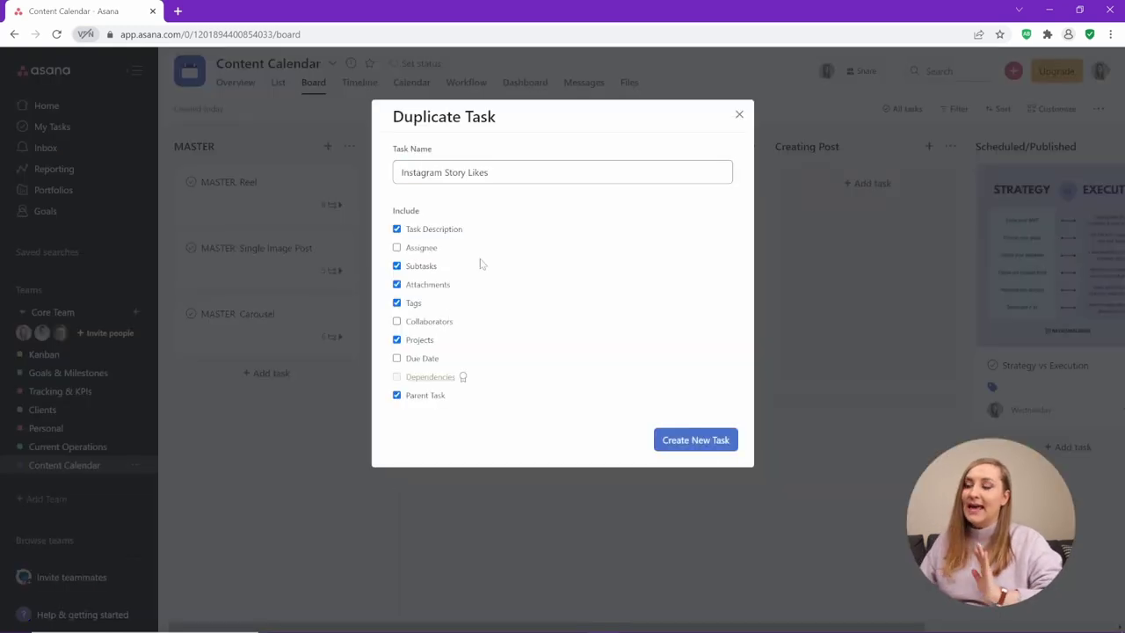
left_click(708, 439)
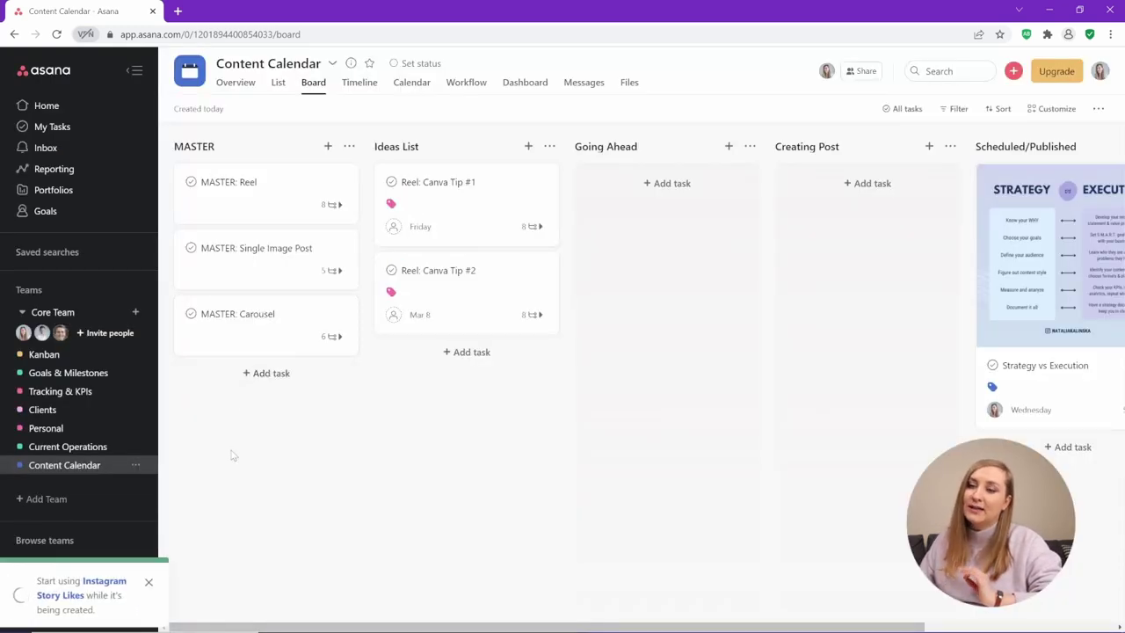
left_click_drag(418, 401, 441, 360)
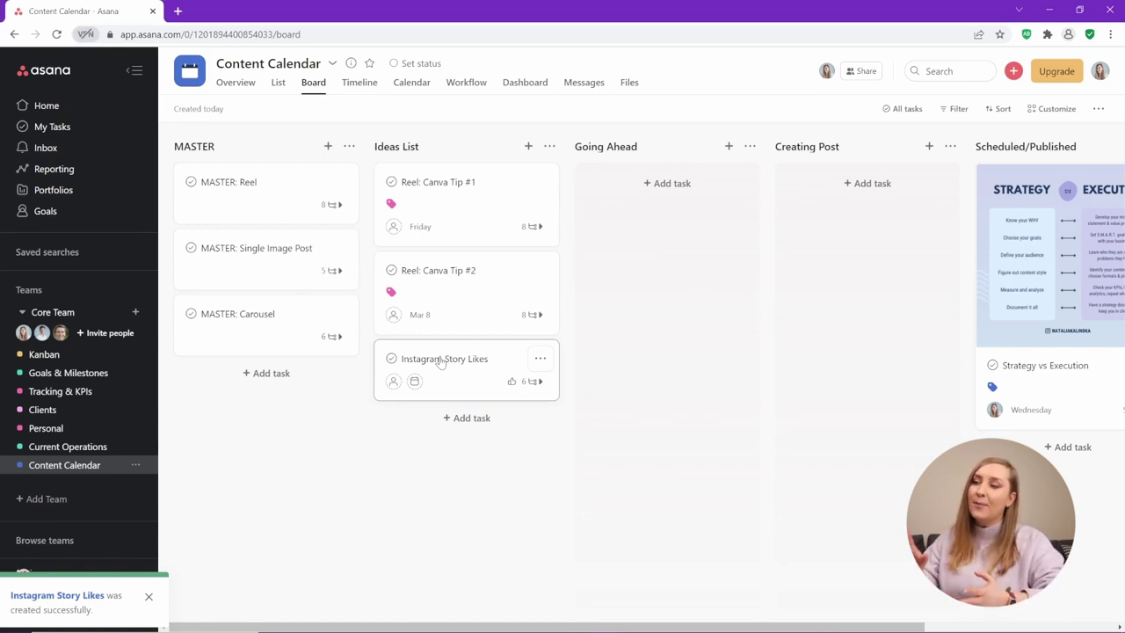
left_click_drag(442, 363, 694, 209)
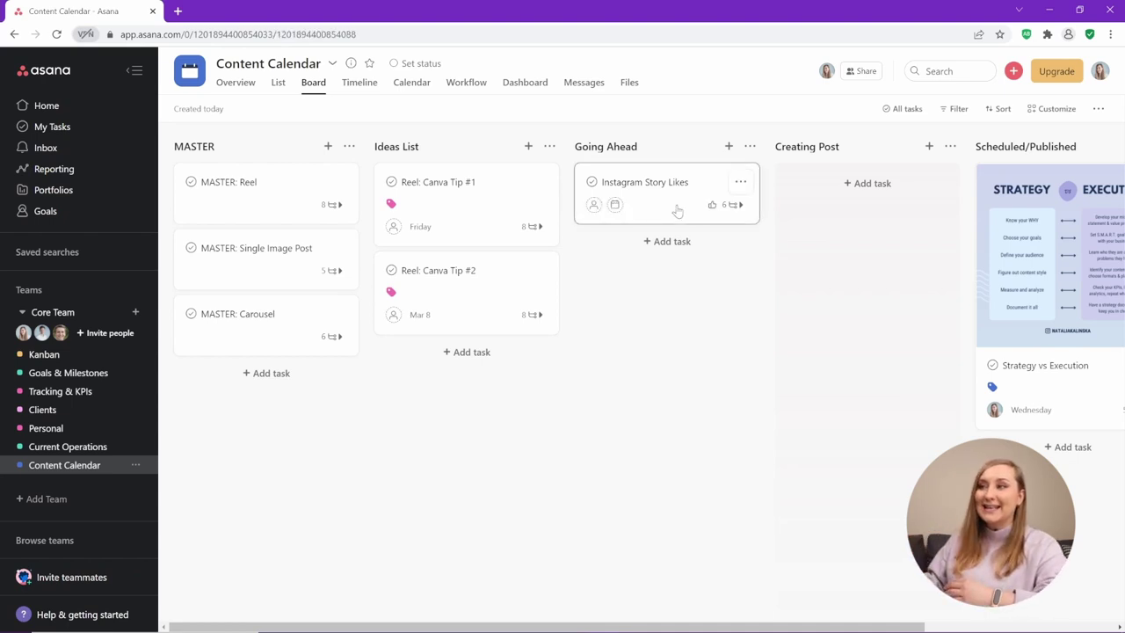
Open Instagram Story Likes and attach the Story Likes graphic from the computer.
left_click(681, 210)
left_click(681, 338)
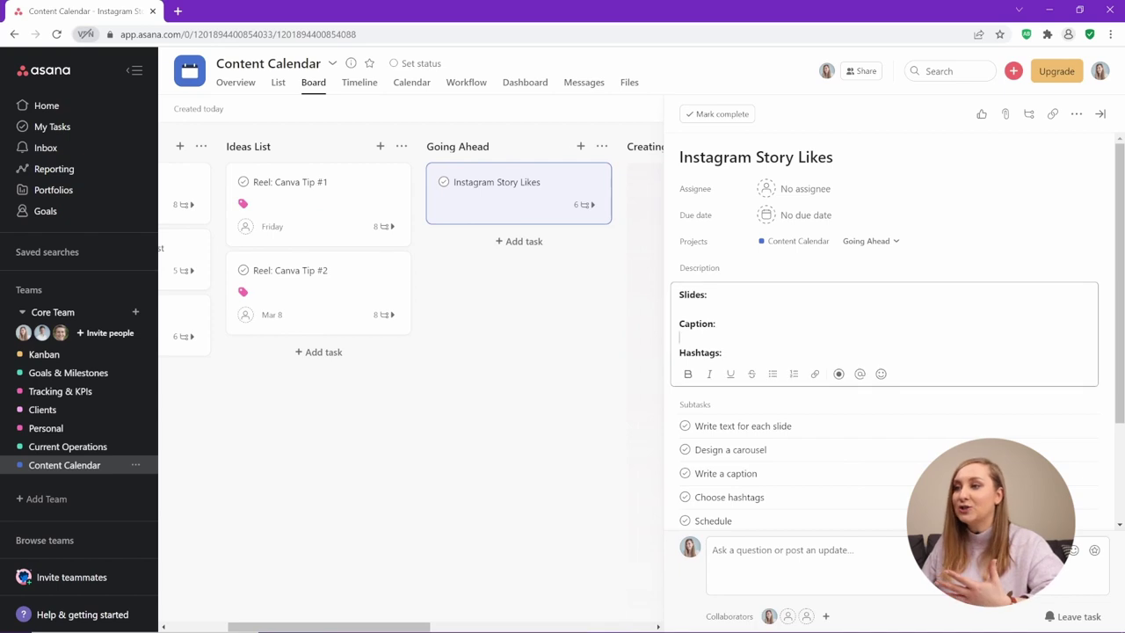
left_click(716, 324)
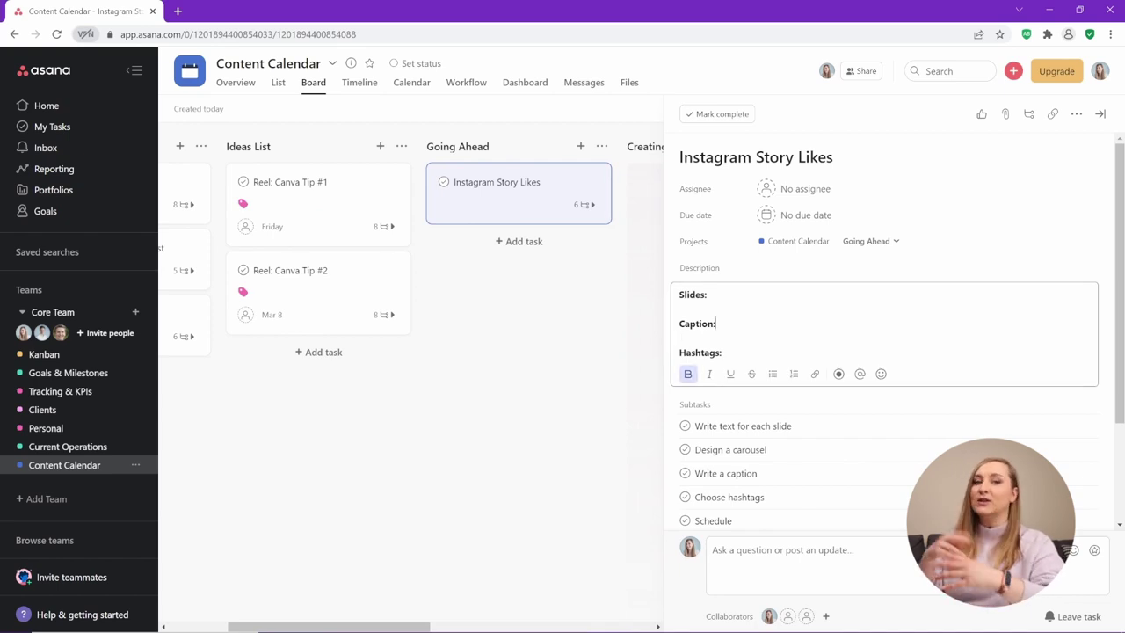
left_click(1005, 114)
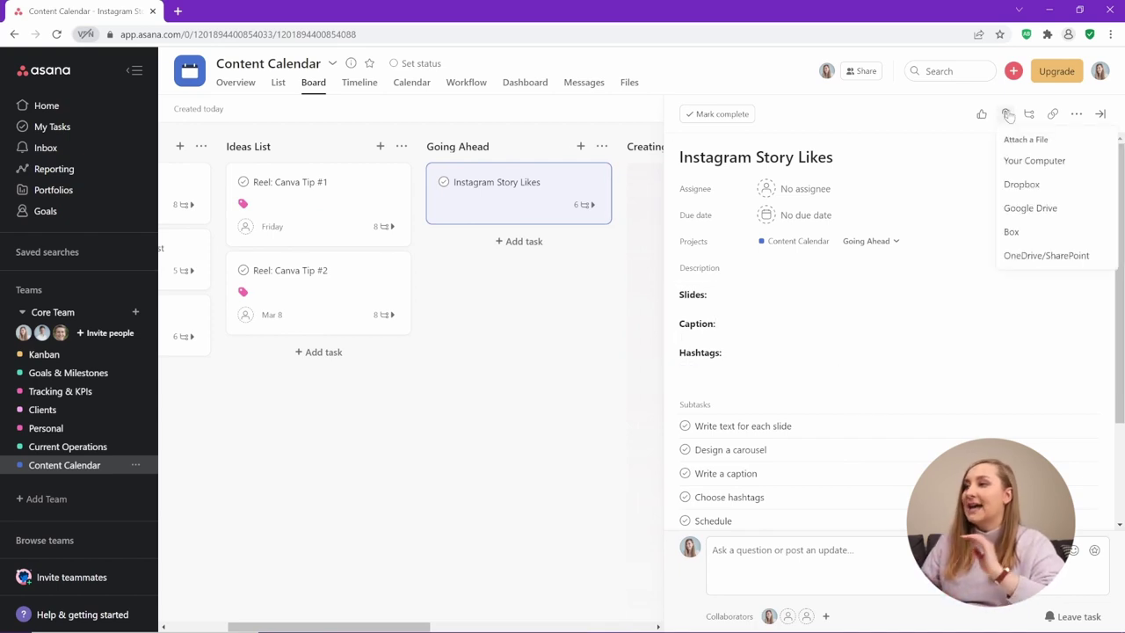
left_click(1025, 163)
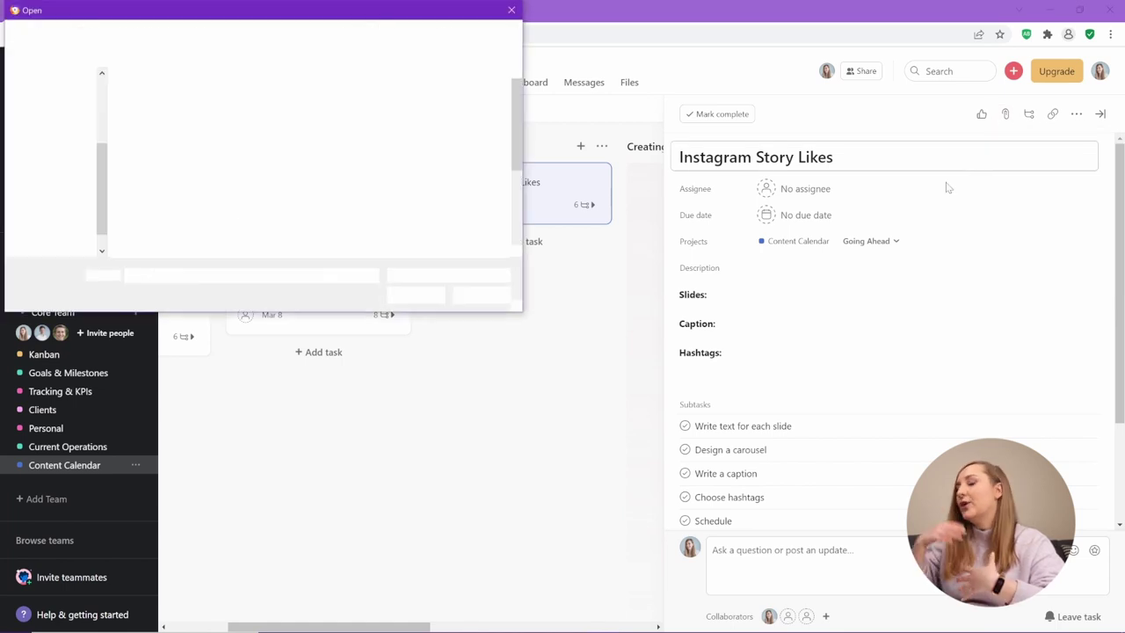
double_click(233, 110)
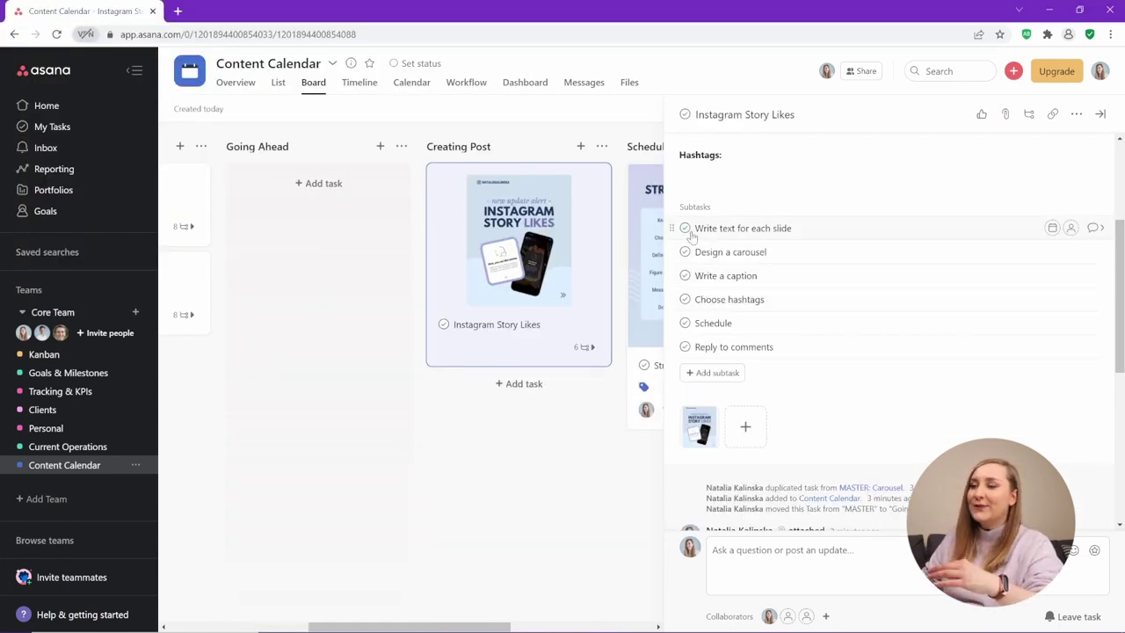
Mark all six subtasks complete and move Instagram Story Likes into Scheduled/Published.
left_click(685, 346)
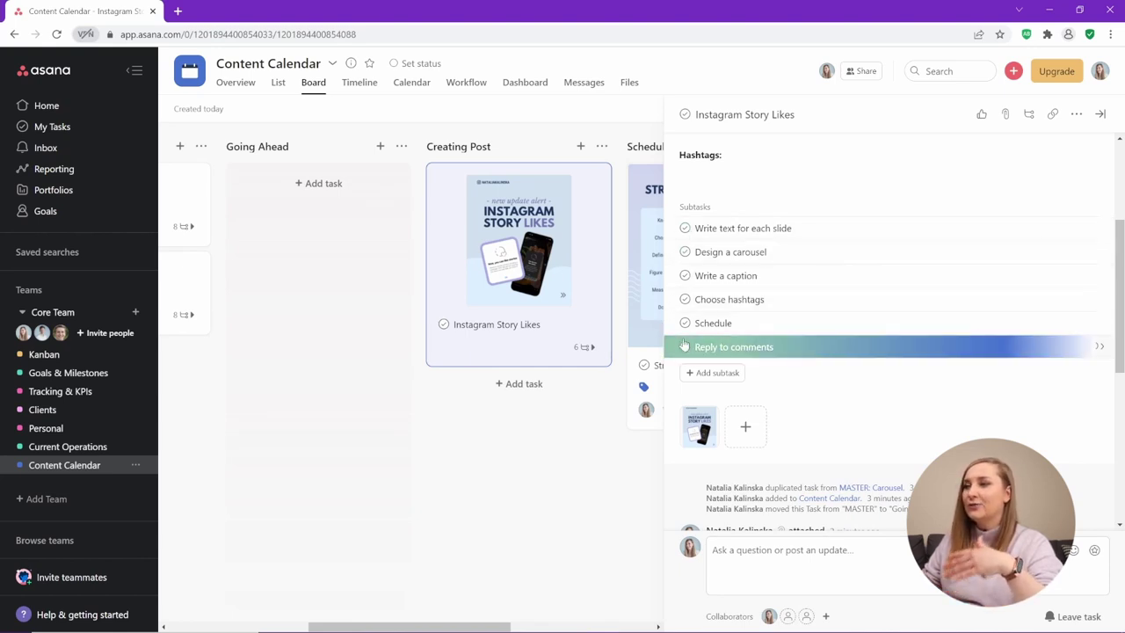
left_click(685, 322)
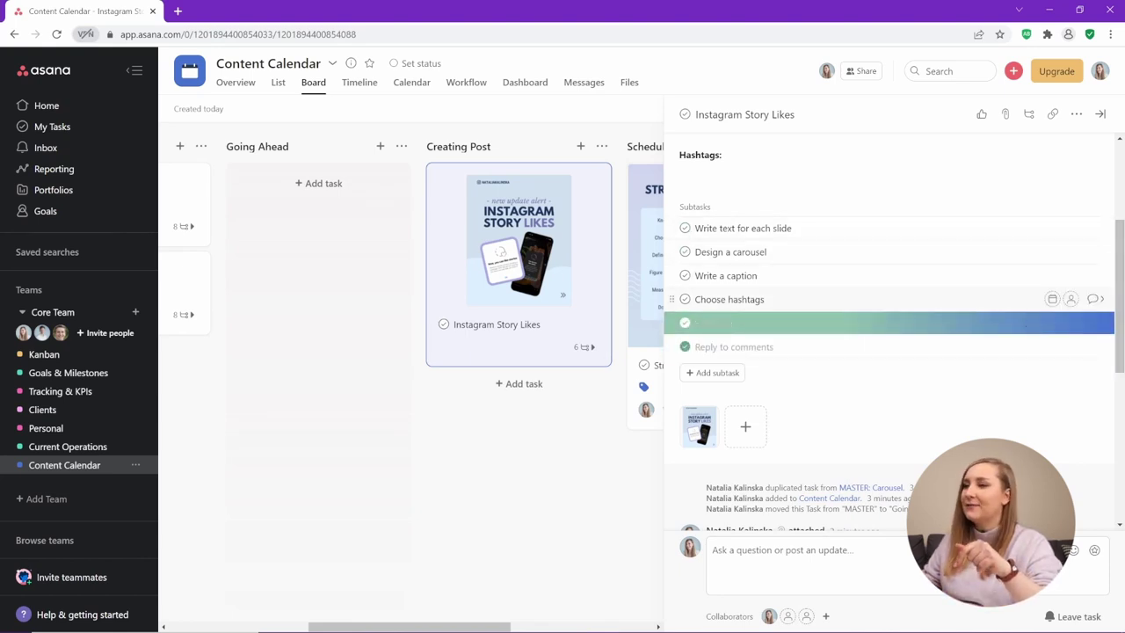
left_click(685, 298)
left_click(687, 276)
left_click(684, 251)
left_click(684, 228)
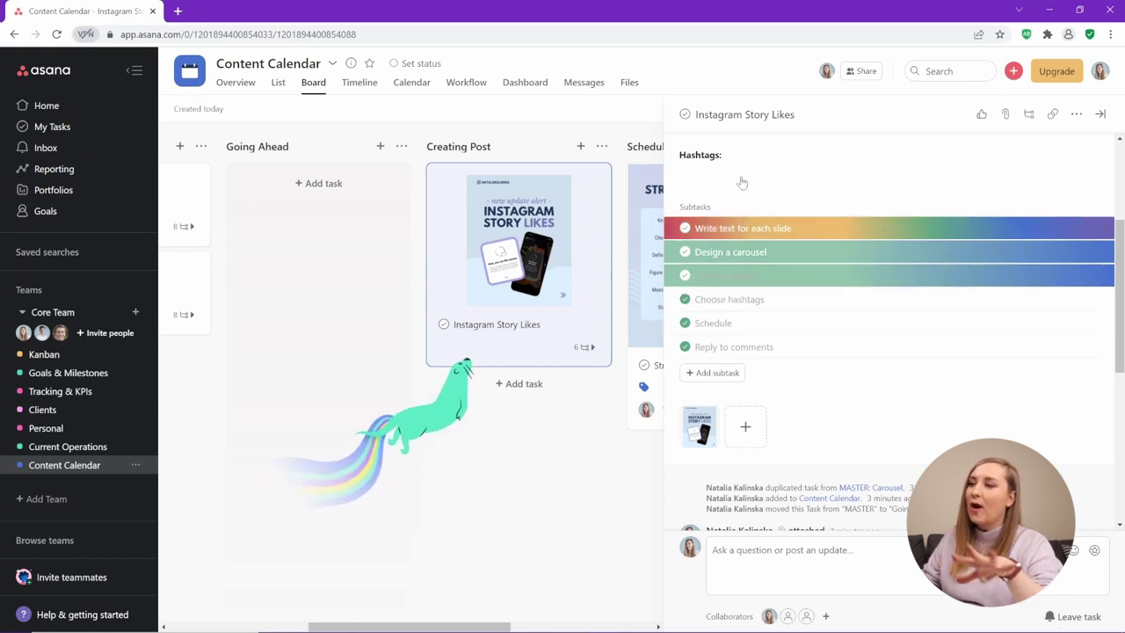
left_click(547, 466)
left_click_drag(642, 278, 795, 184)
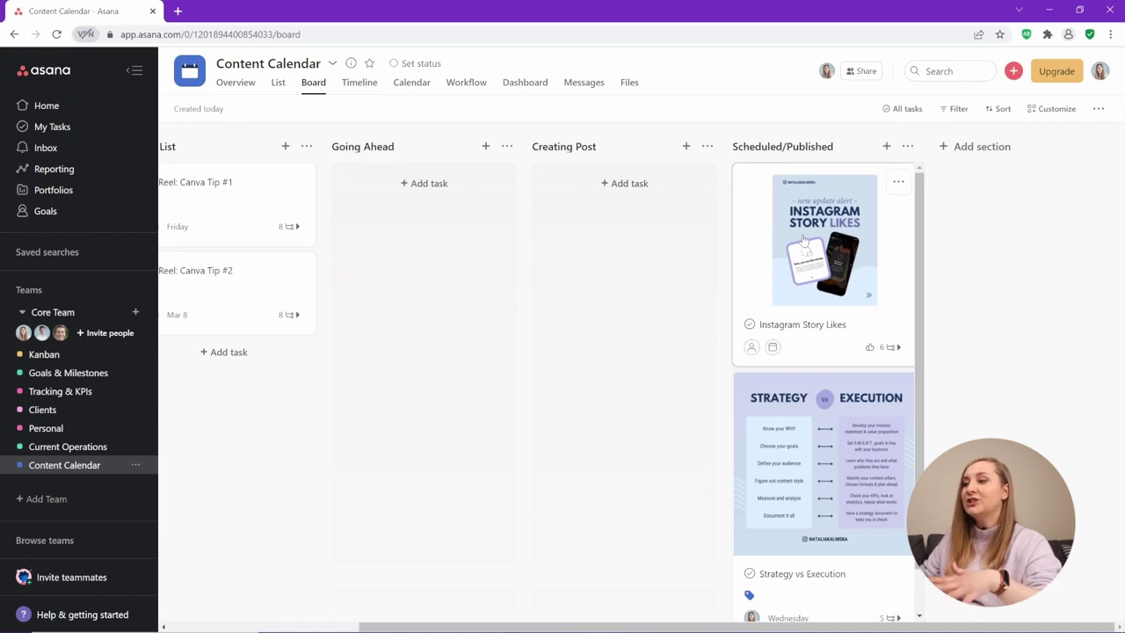